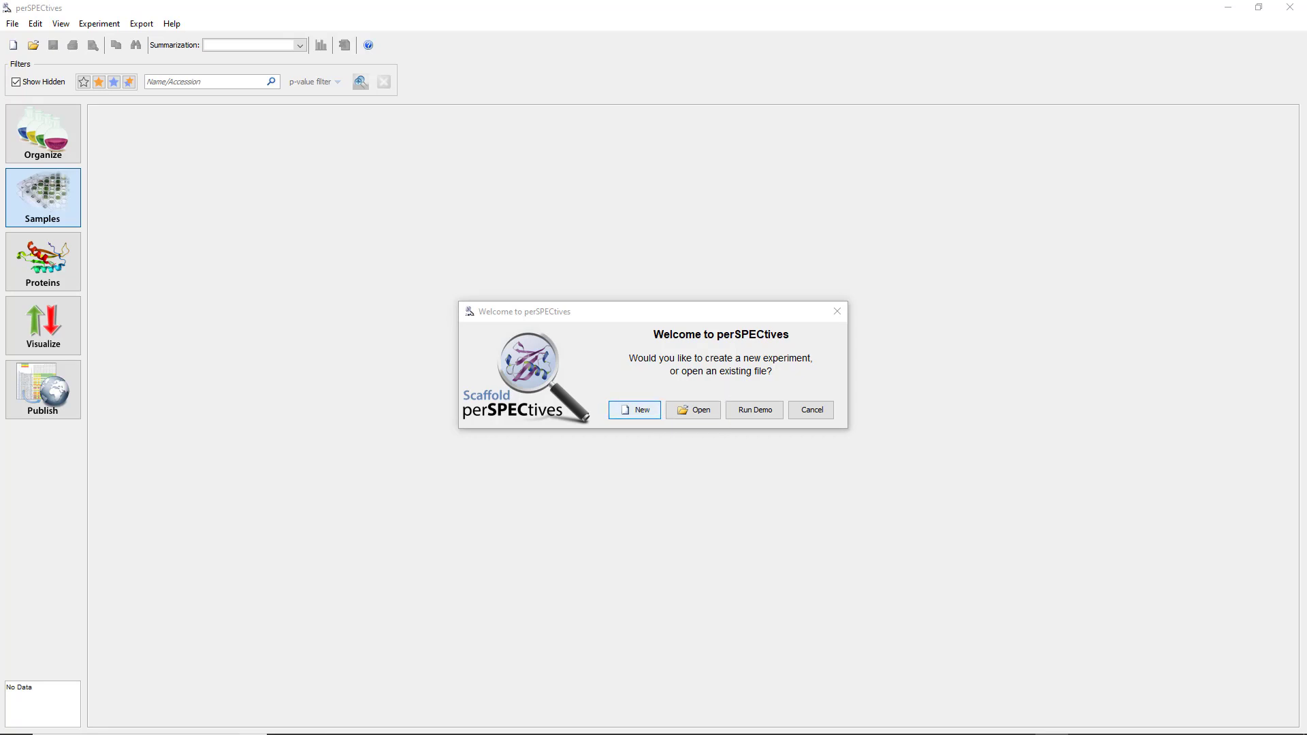
Create a new experiment and load one_dat_file.mzid.gz from the Desktop export folder of 01-Jul-2019.
{"action": "key", "text": "Return"}
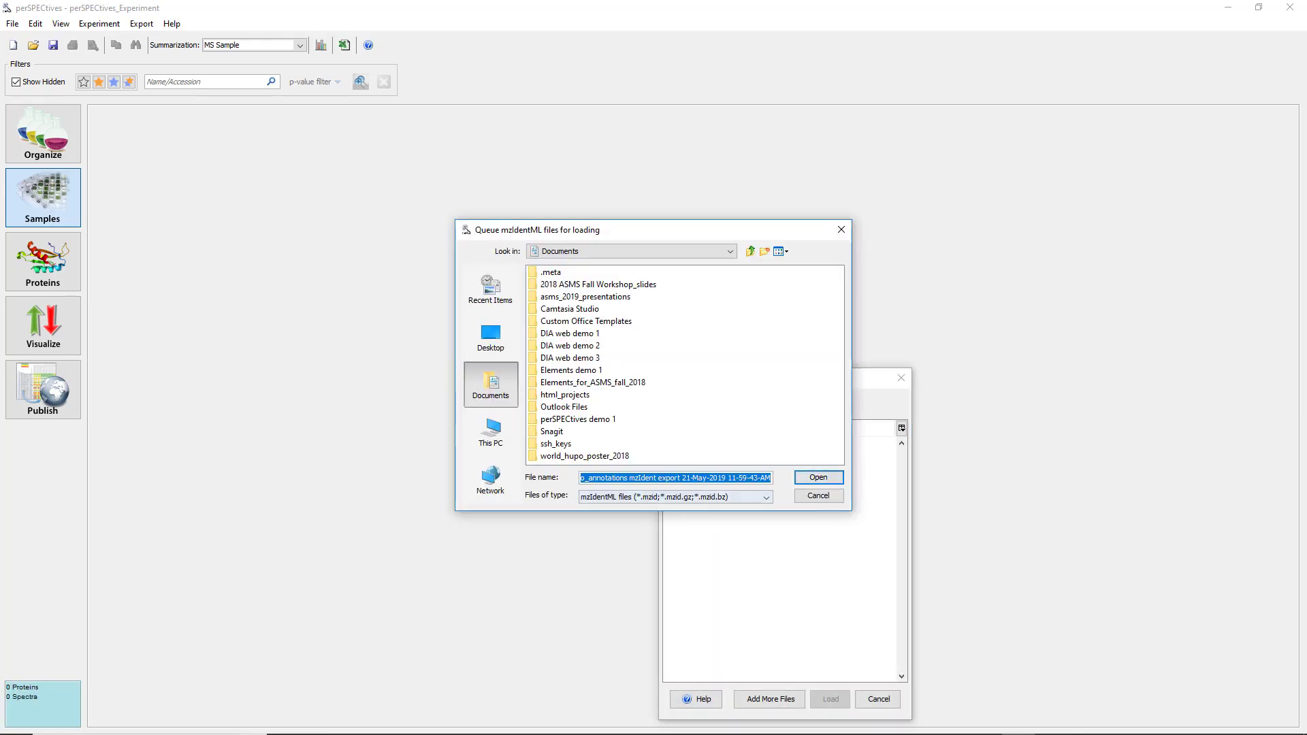
{"action": "left_click", "coordinate": [491, 337]}
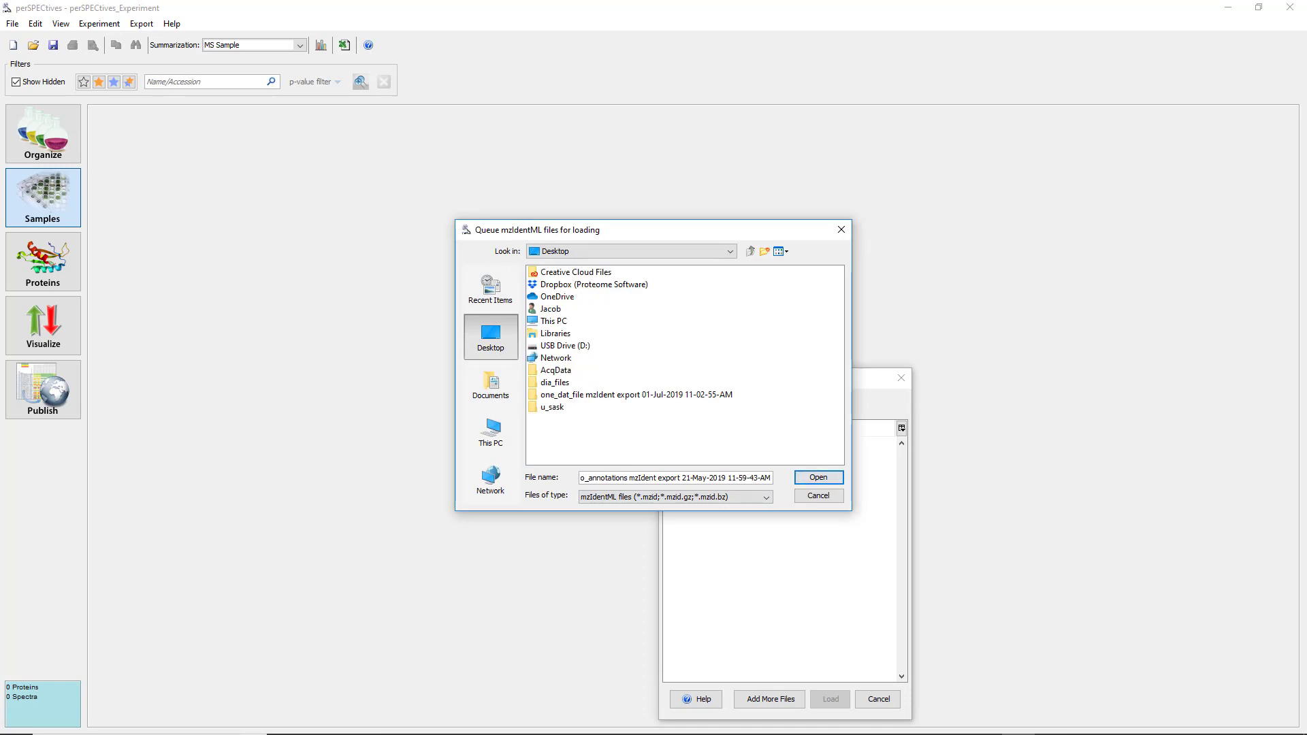
{"action": "left_click", "coordinate": [636, 395]}
{"action": "left_click", "coordinate": [819, 478]}
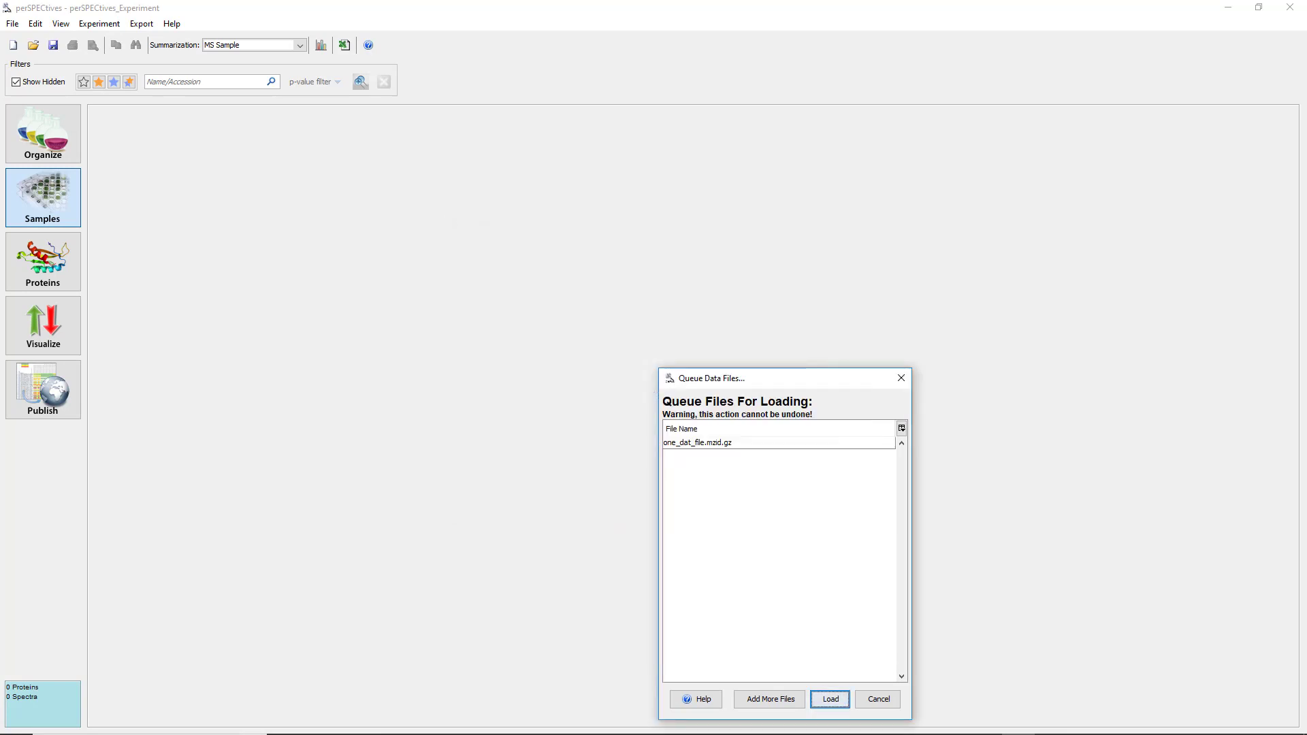
{"action": "key", "text": "Return"}
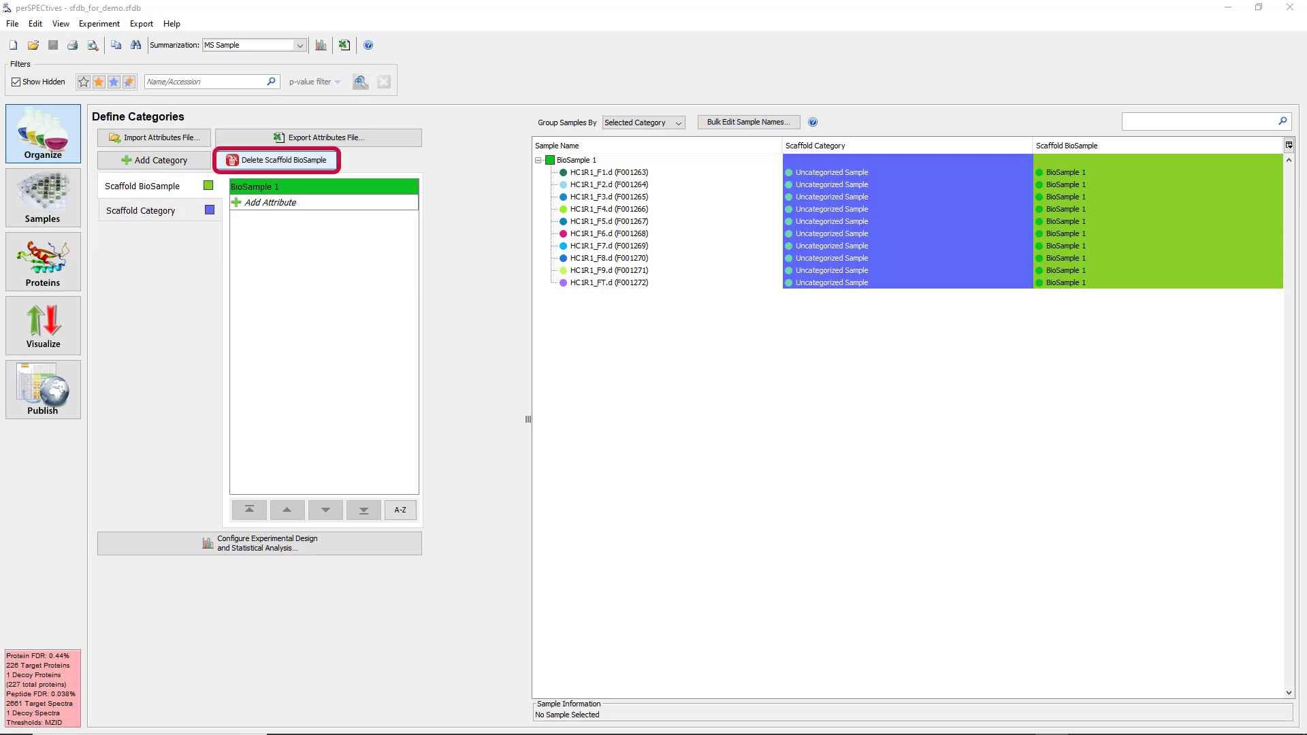
Delete the Scaffold BioSample and Scaffold Category categories together with all their attributes.
{"action": "left_click", "coordinate": [276, 160]}
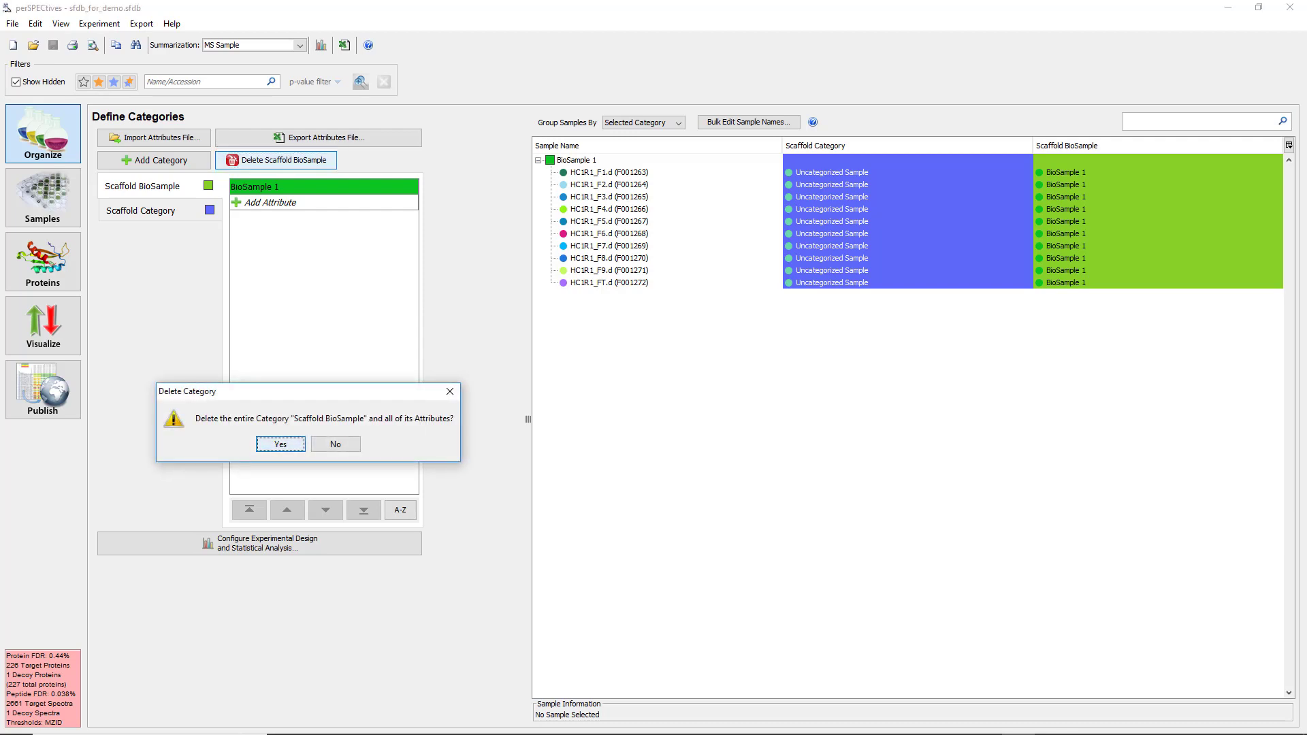
{"action": "left_click", "coordinate": [280, 444]}
{"action": "left_click", "coordinate": [276, 160]}
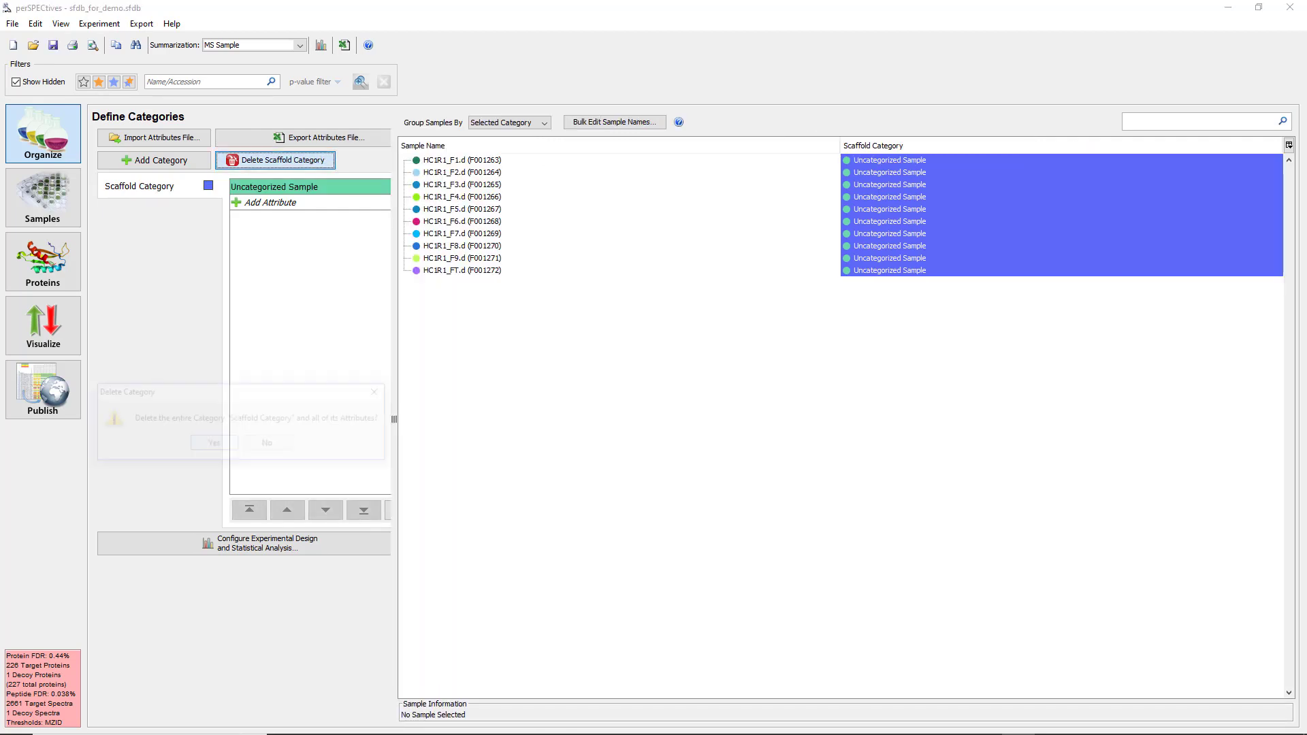
{"action": "left_click", "coordinate": [214, 443]}
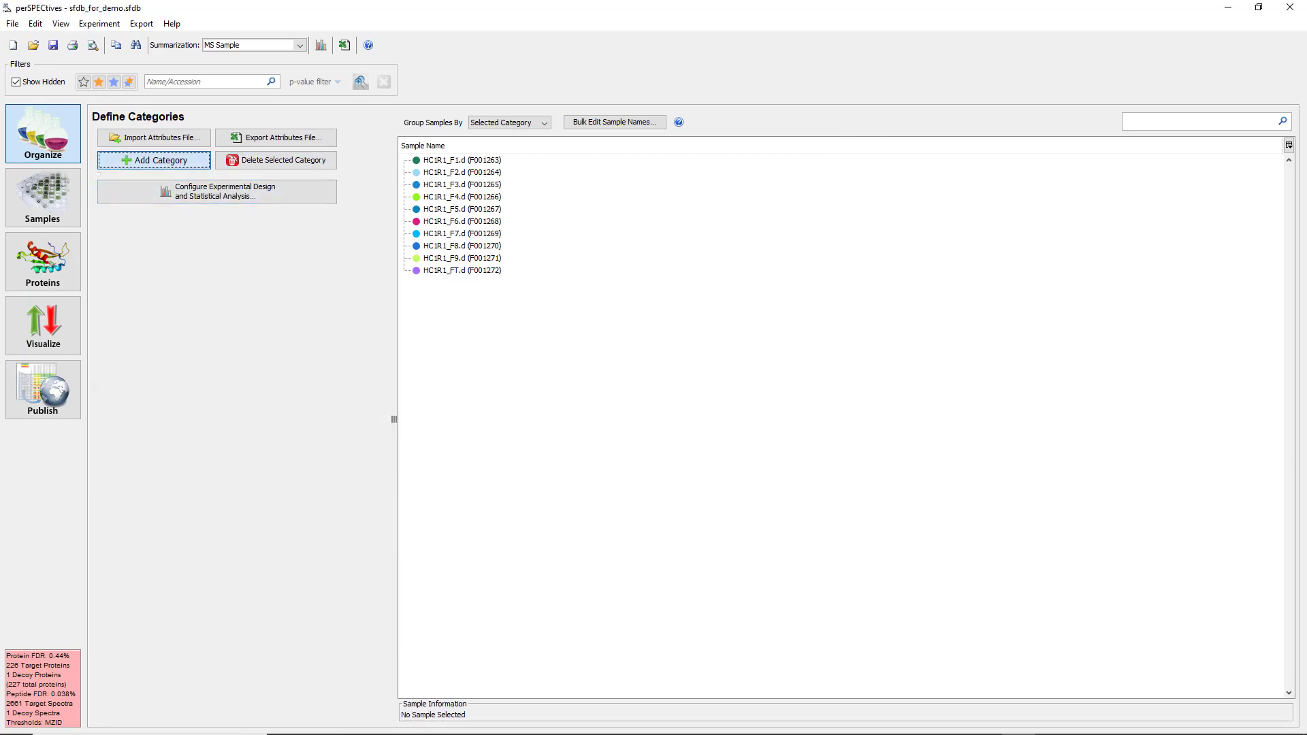
Add a new sample category named Treatment Group.
{"action": "key", "text": "space"}
{"action": "type", "text": "T"}
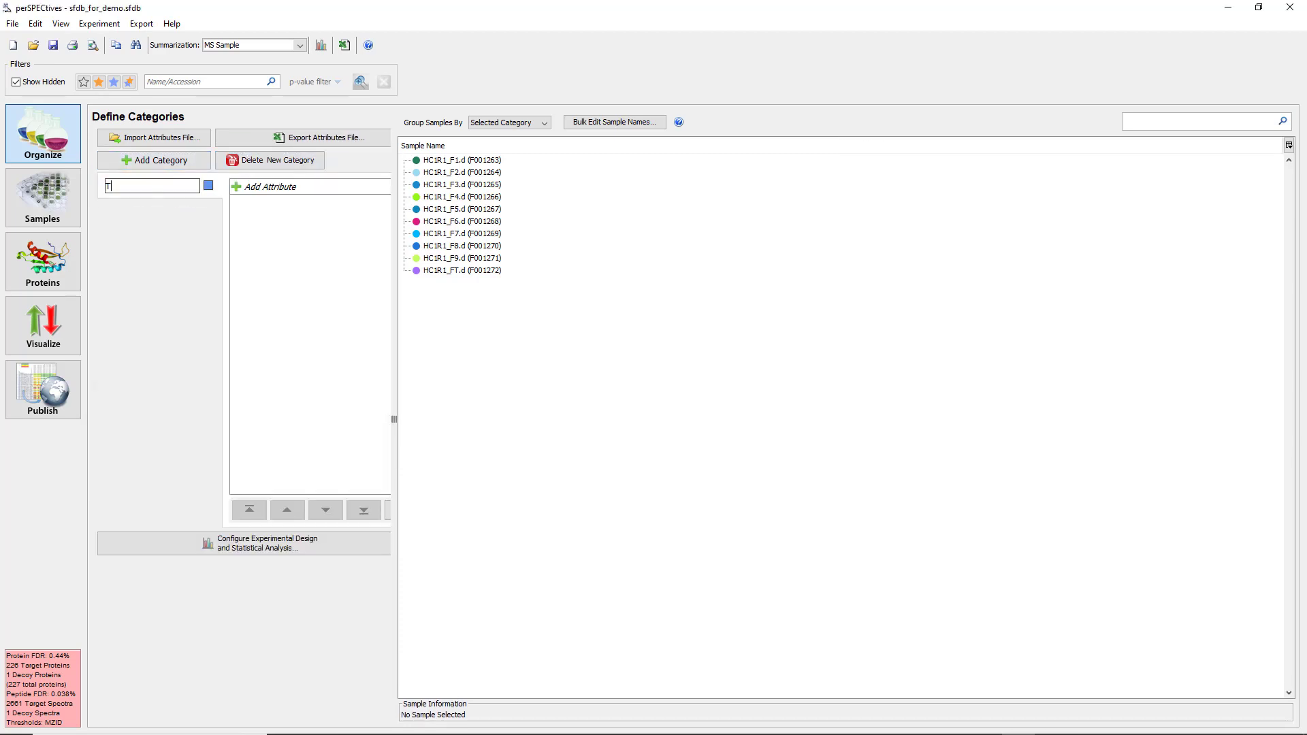
{"action": "type", "text": "reatment Group"}
{"action": "key", "text": "Return"}
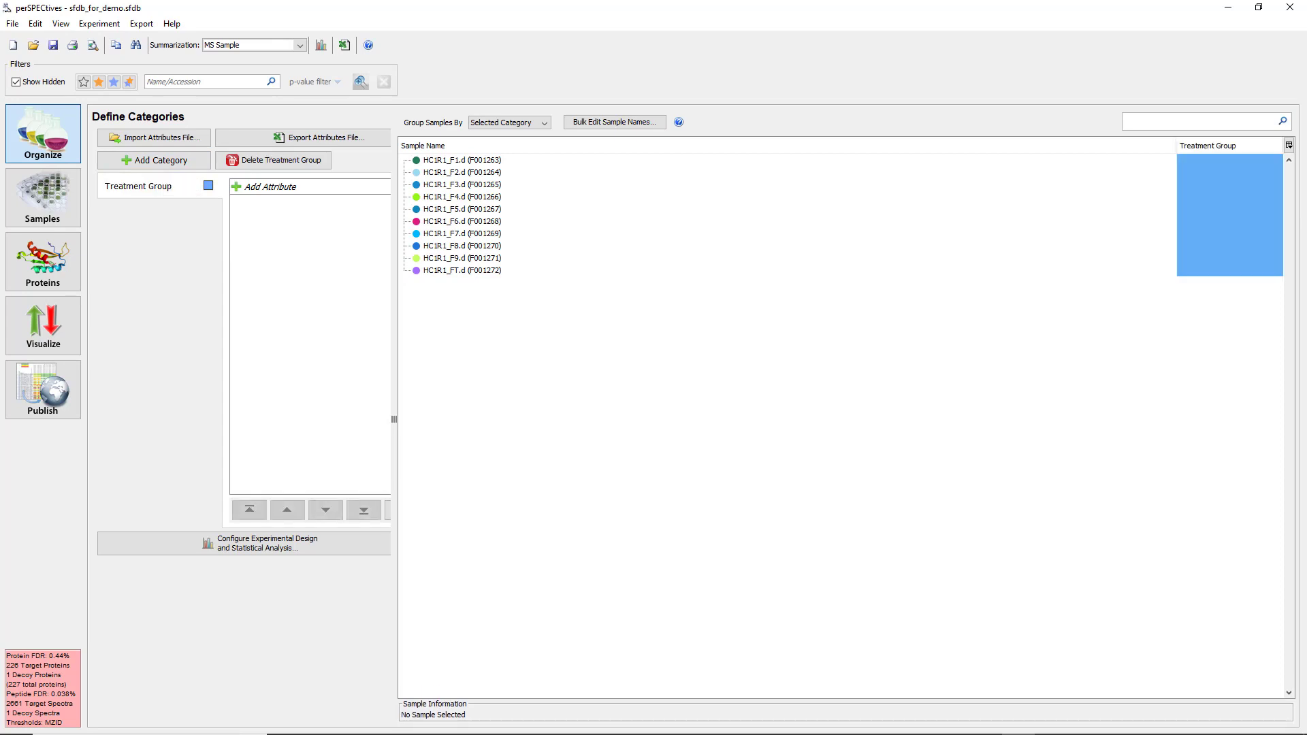
Add the attributes Control and Treatment to the Treatment Group category.
{"action": "left_click", "coordinate": [271, 186]}
{"action": "type", "text": "C"}
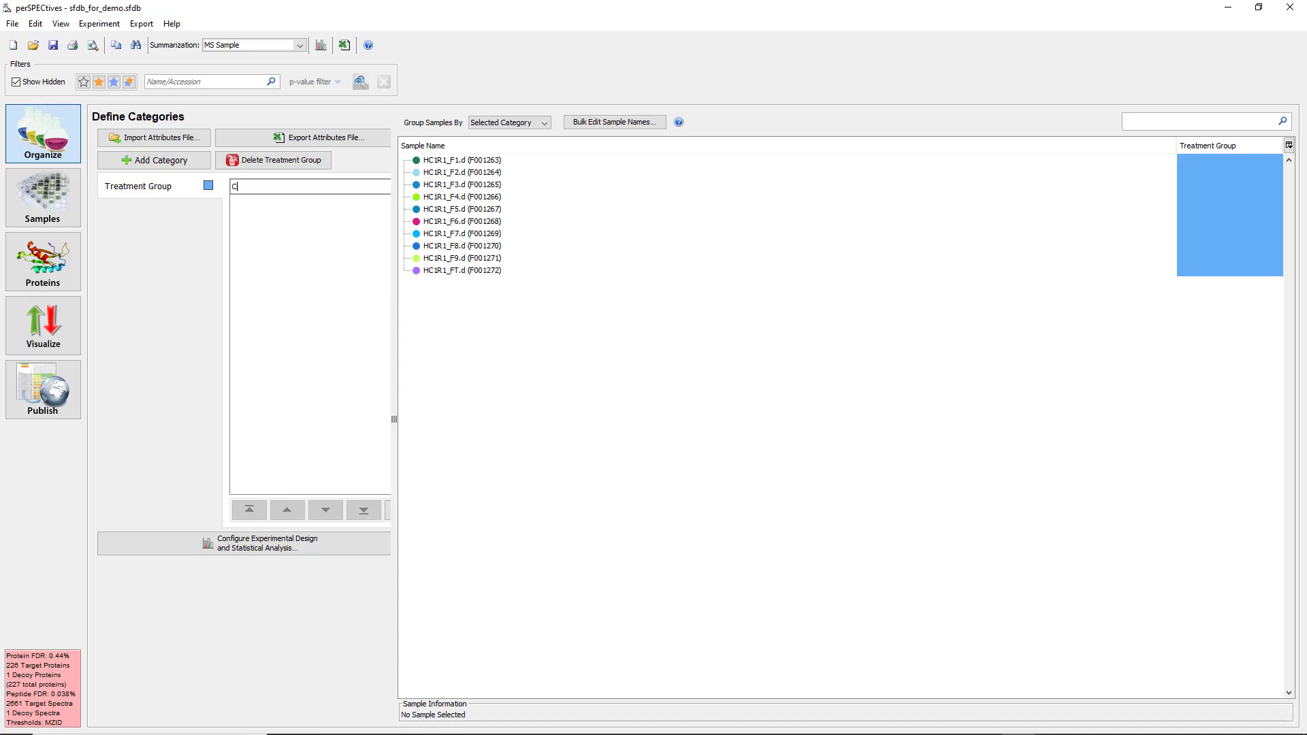
{"action": "type", "text": "ontrol"}
{"action": "key", "text": "Return"}
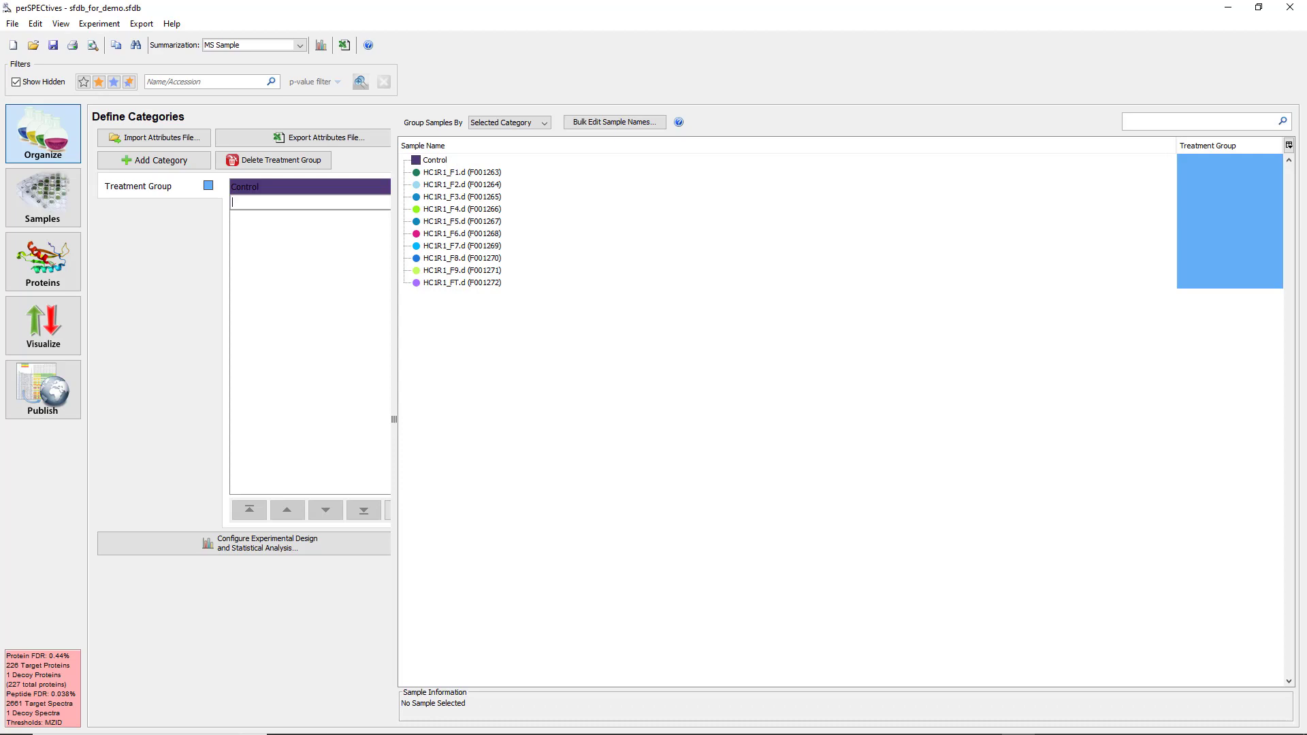
{"action": "type", "text": "Treatment"}
{"action": "key", "text": "Return"}
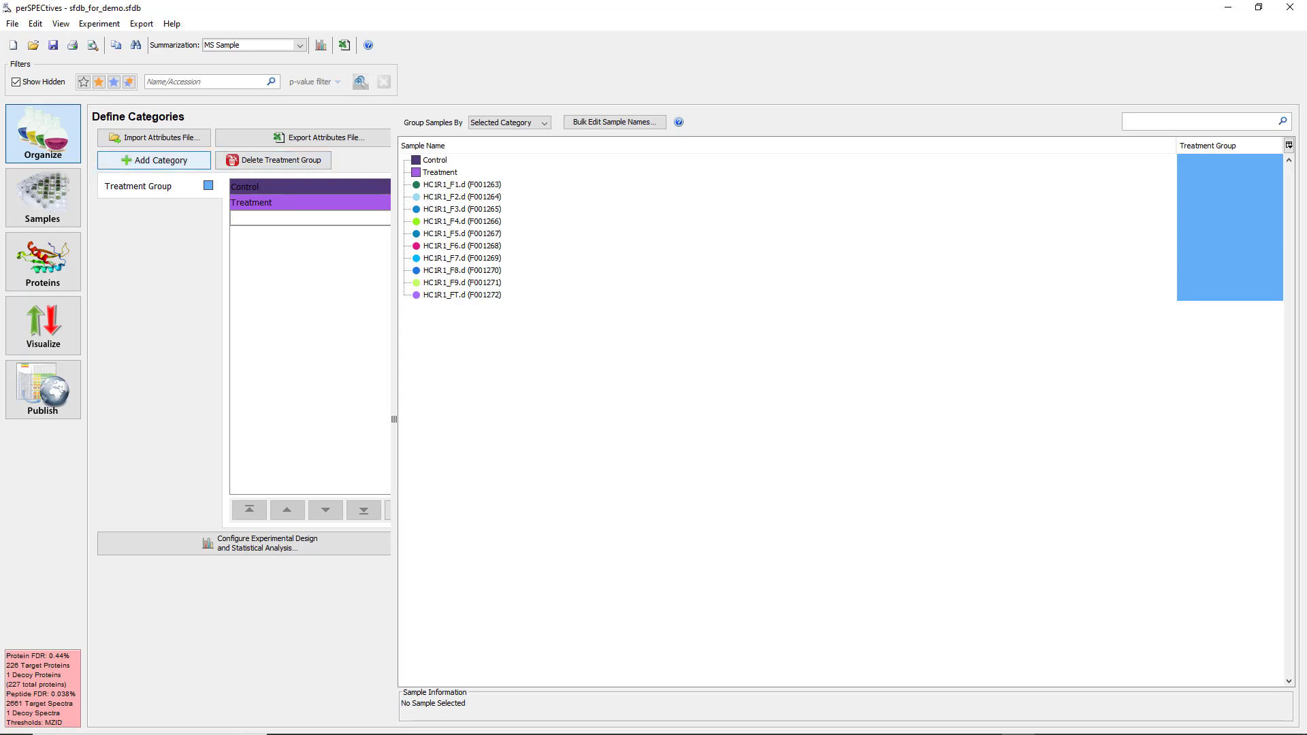
Add a second sample category named Replicate.
{"action": "left_click", "coordinate": [154, 160]}
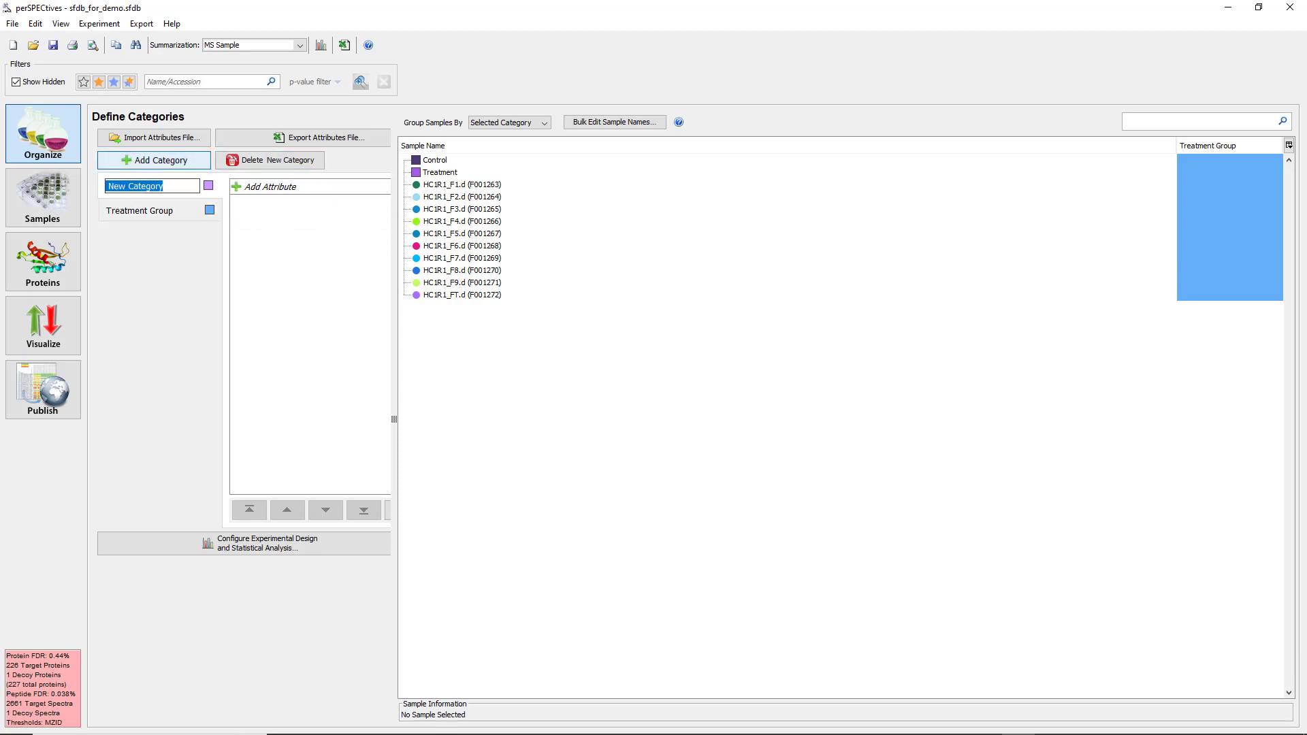
{"action": "type", "text": "Replicate"}
{"action": "key", "text": "Return"}
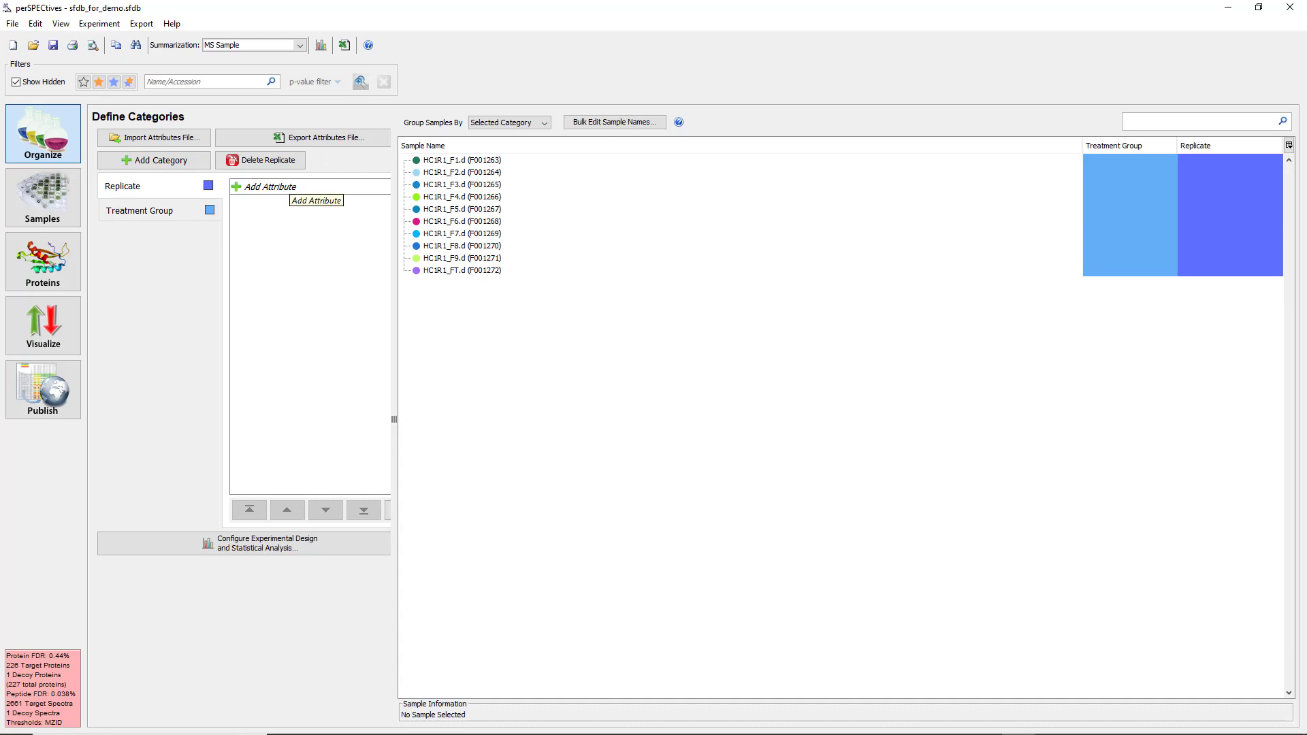
Add the attributes 1 and 2 to the Replicate category.
{"action": "left_click", "coordinate": [286, 186]}
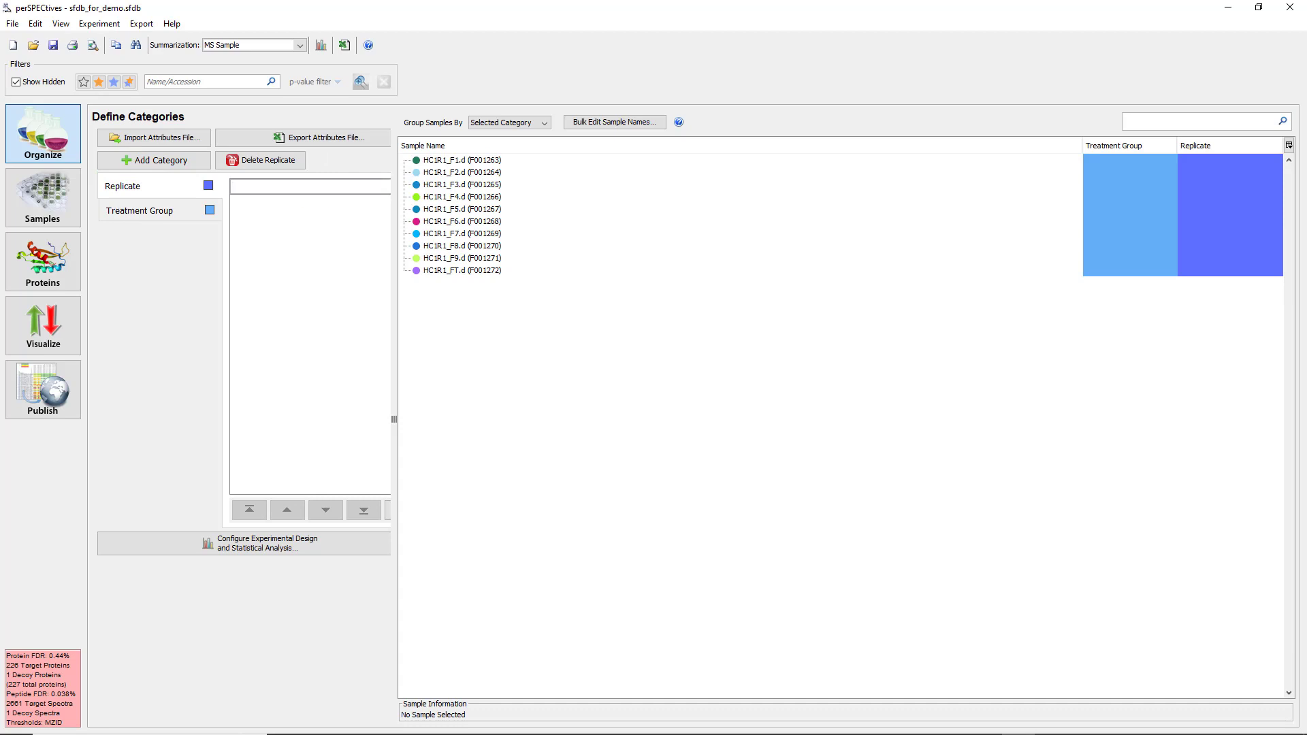
{"action": "type", "text": "1"}
{"action": "key", "text": "Return"}
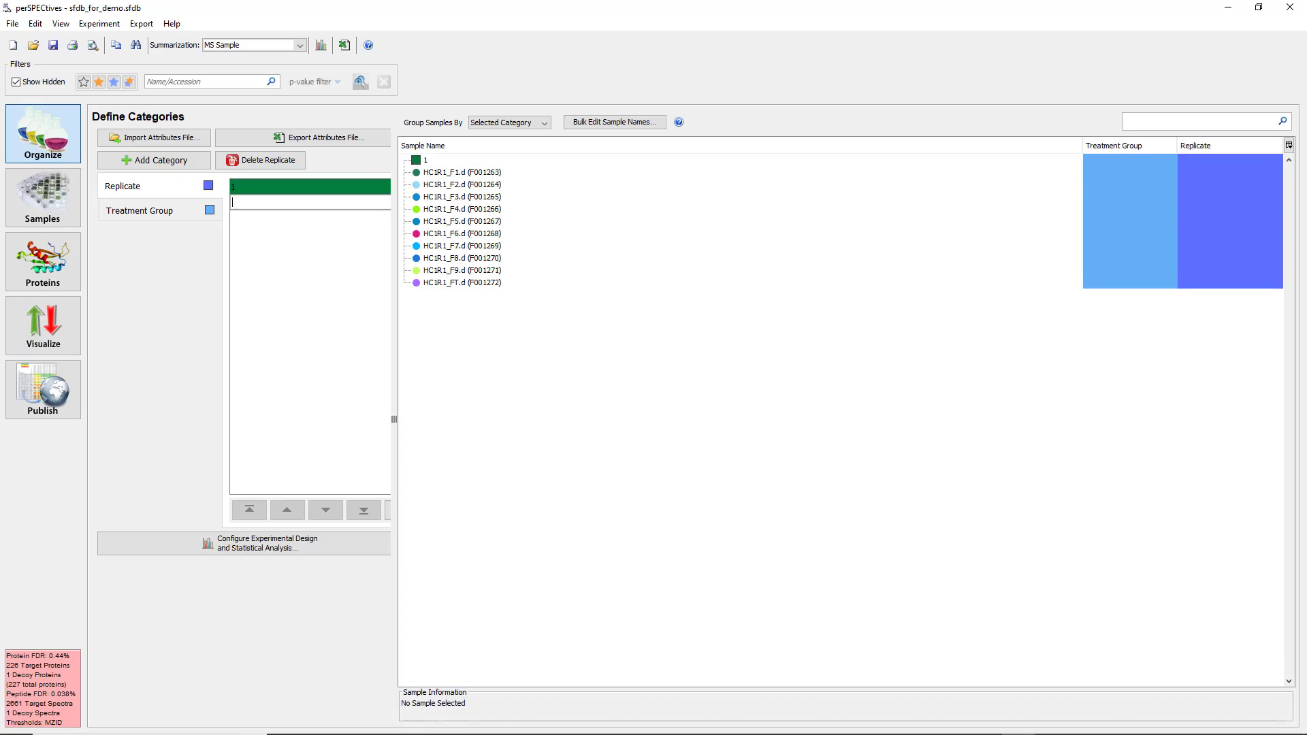
{"action": "type", "text": "2"}
{"action": "key", "text": "Return"}
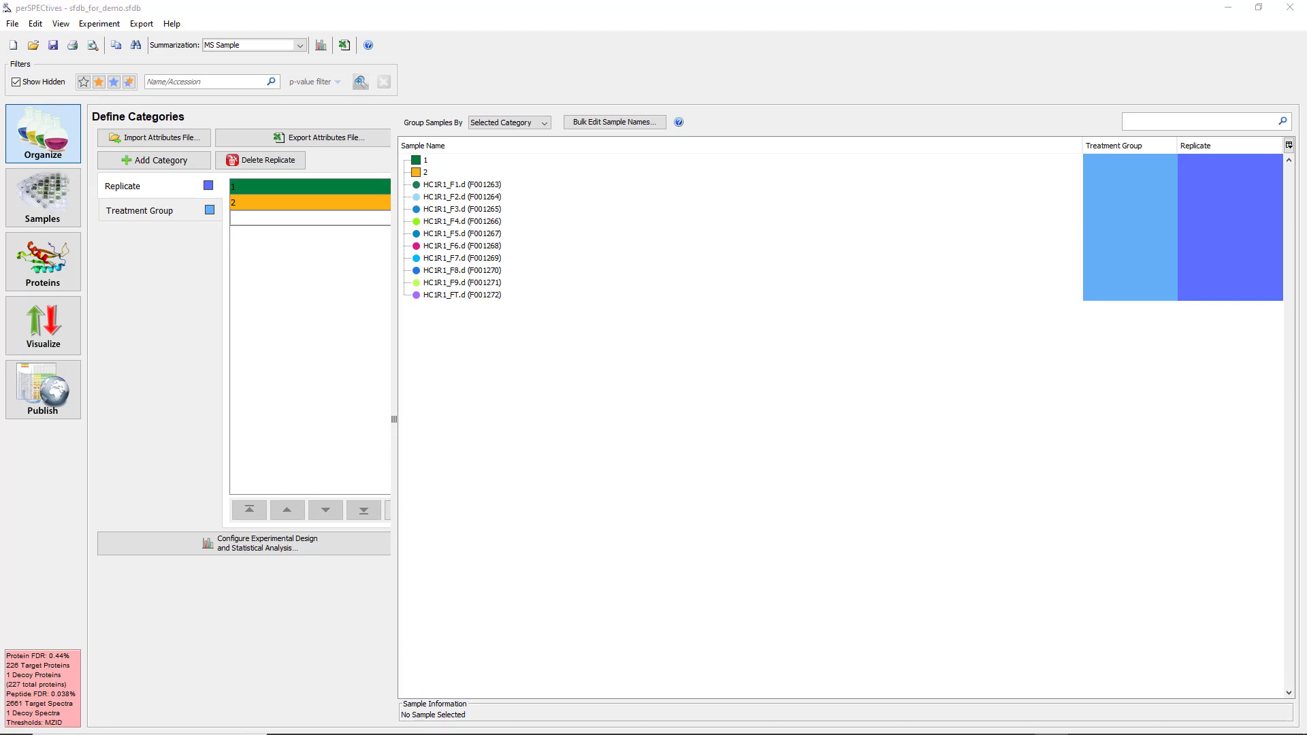
Add a category named Age and delete it again.
{"action": "left_click", "coordinate": [154, 160]}
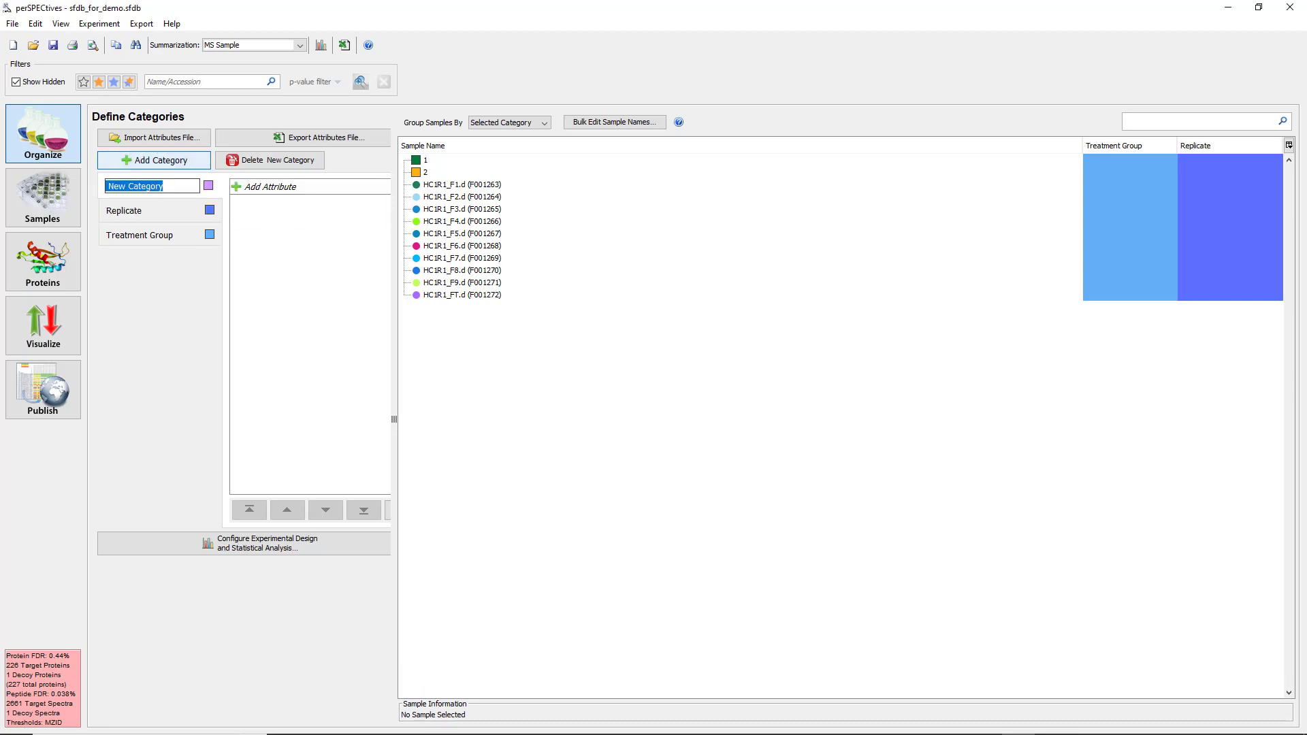
{"action": "type", "text": "Age"}
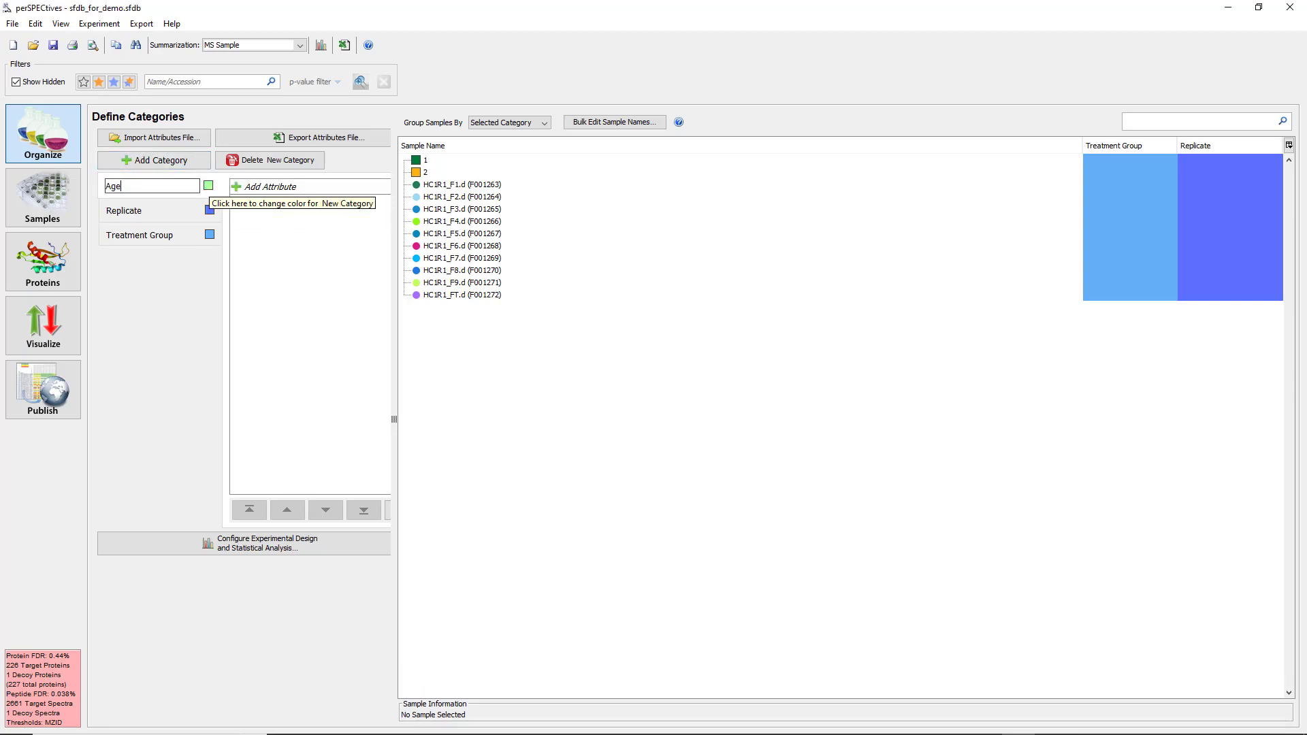
{"action": "key", "text": "Return"}
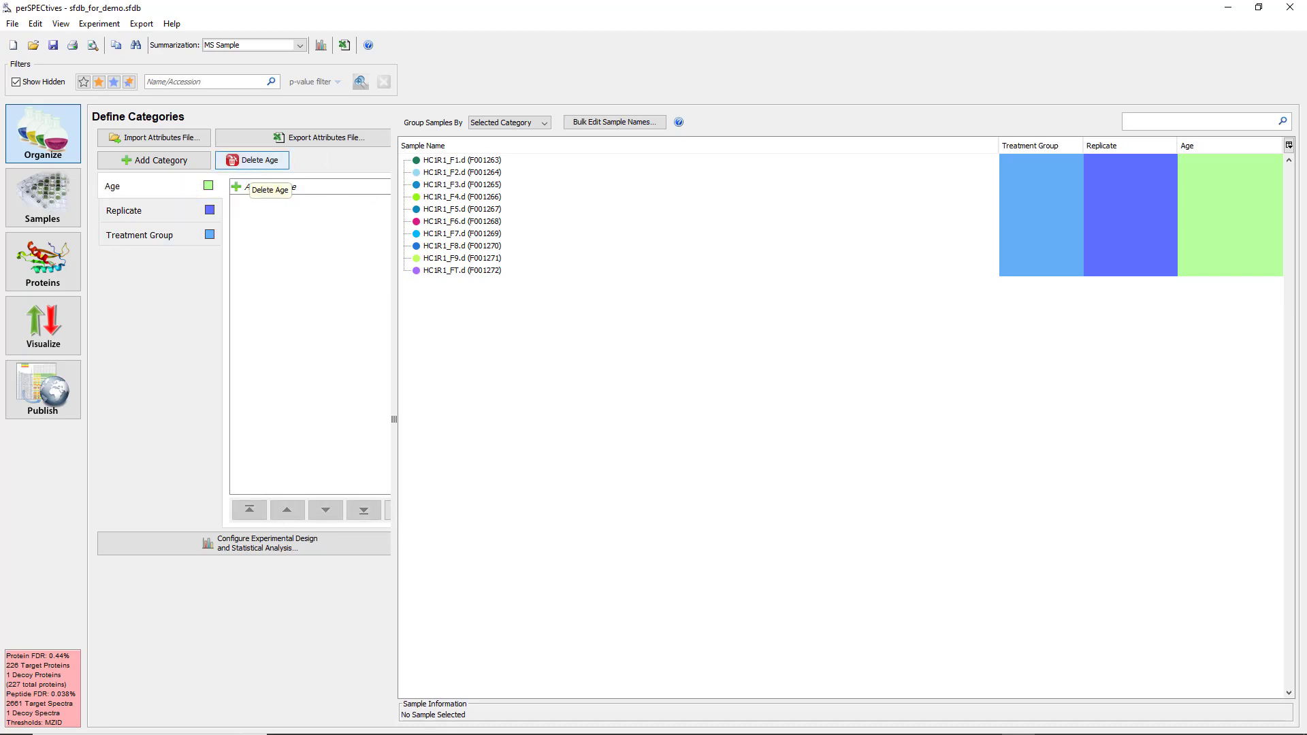
{"action": "left_click", "coordinate": [252, 161]}
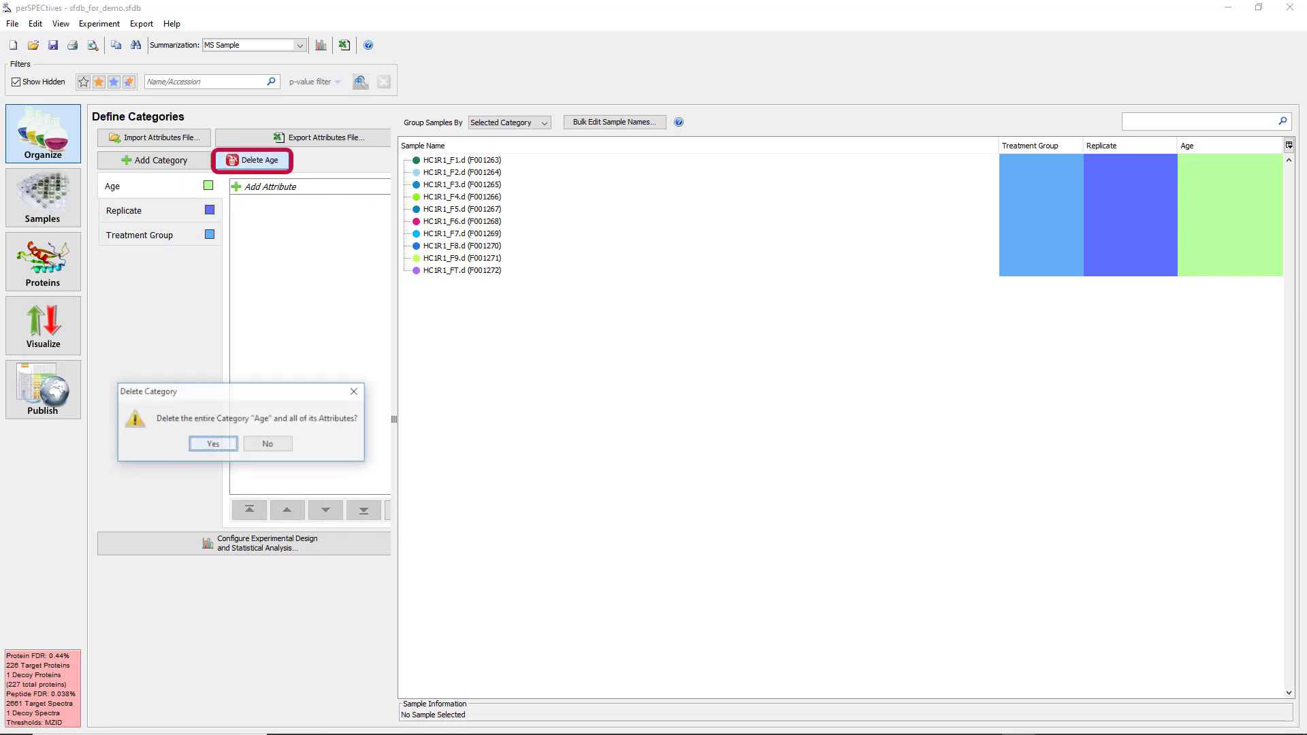
{"action": "left_click", "coordinate": [213, 443]}
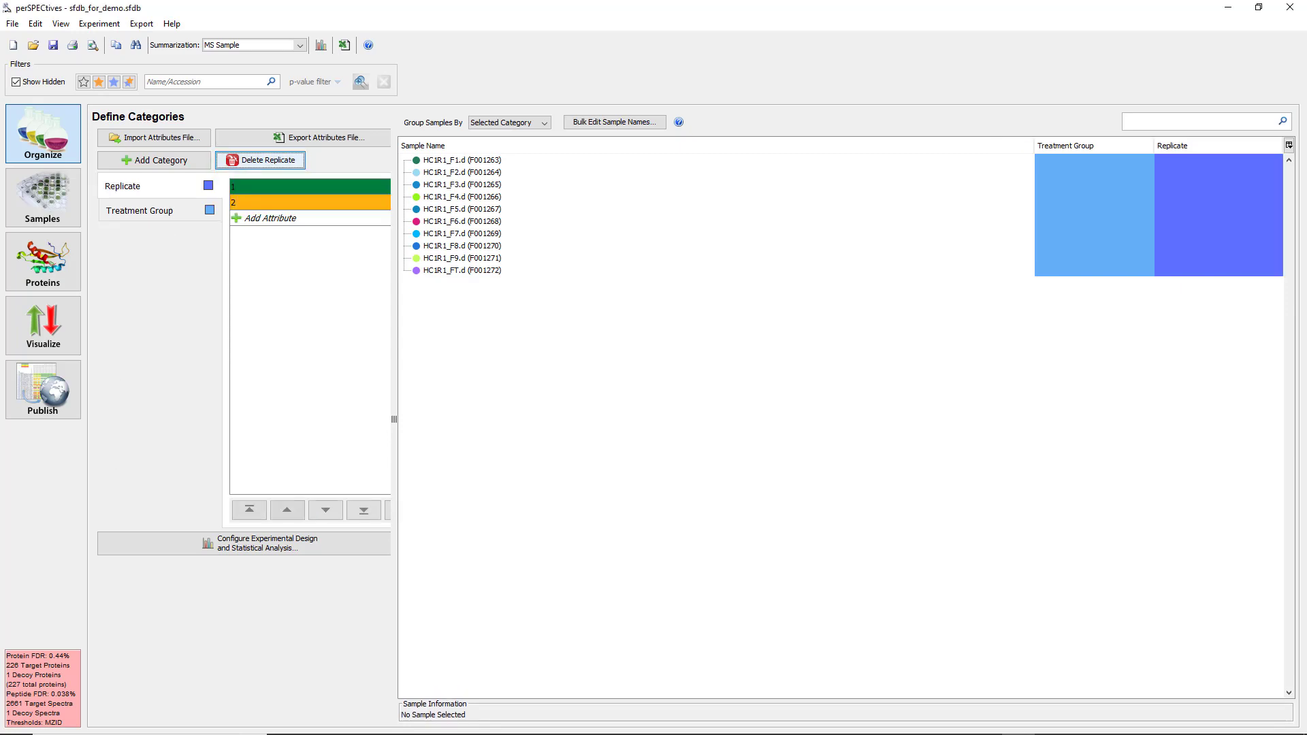
Assign the Control attribute of Treatment Group to samples HC1R1_F1.d through HC1R1_F5.d.
{"action": "right_click", "coordinate": [280, 204]}
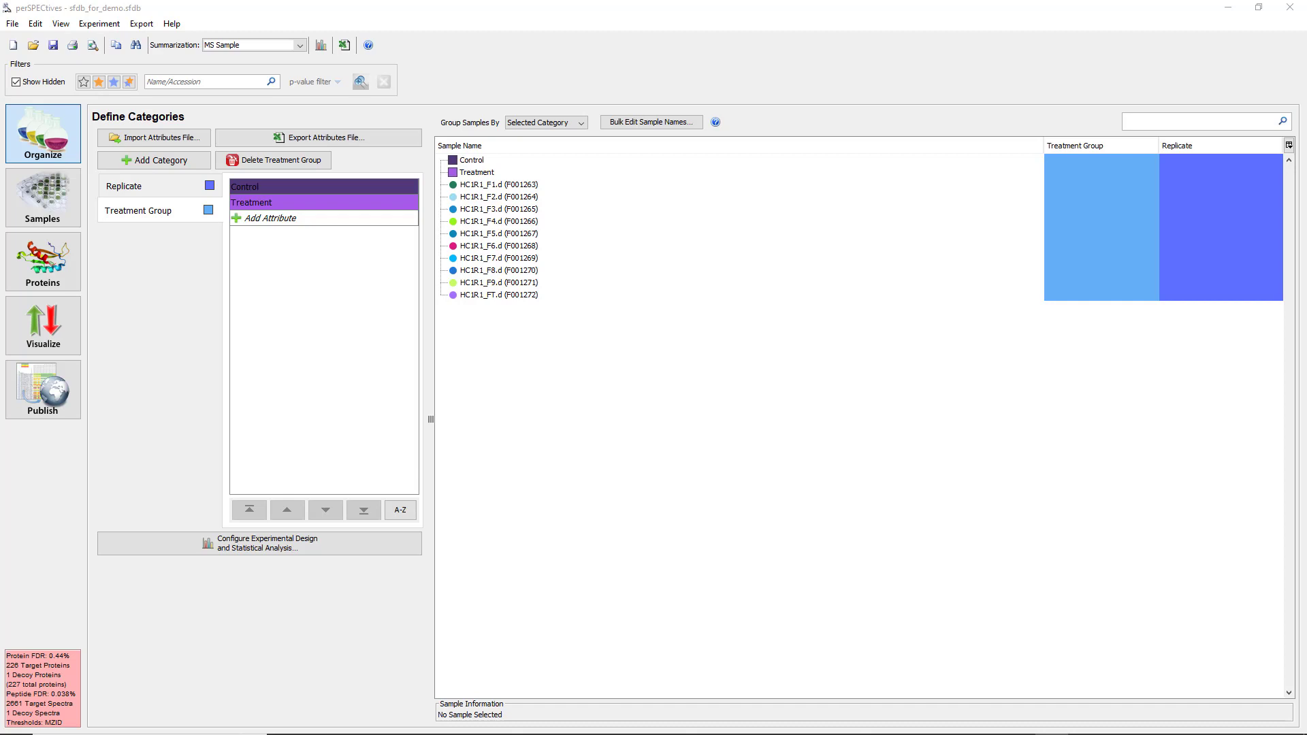
{"action": "left_click", "coordinate": [324, 186]}
{"action": "left_click_drag", "start_coordinate": [324, 187], "coordinate": [499, 185]}
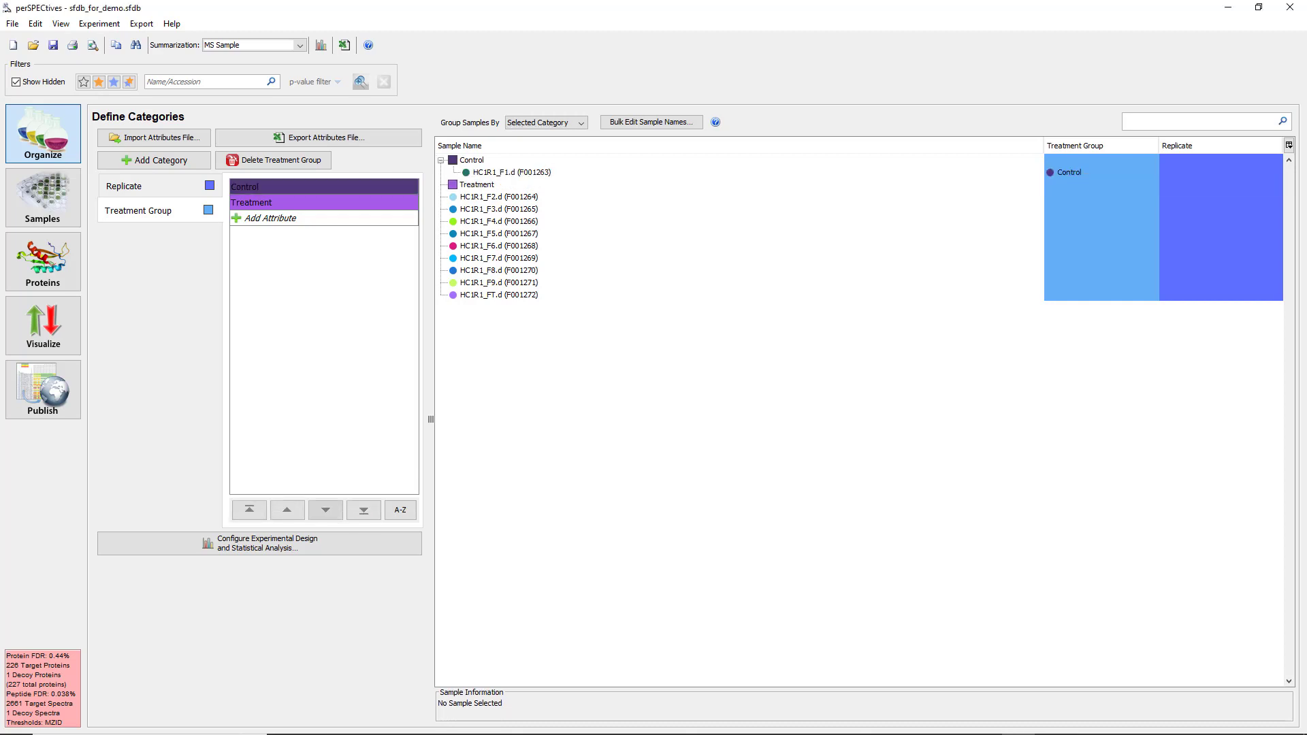
{"action": "left_click_drag", "start_coordinate": [324, 186], "coordinate": [499, 197]}
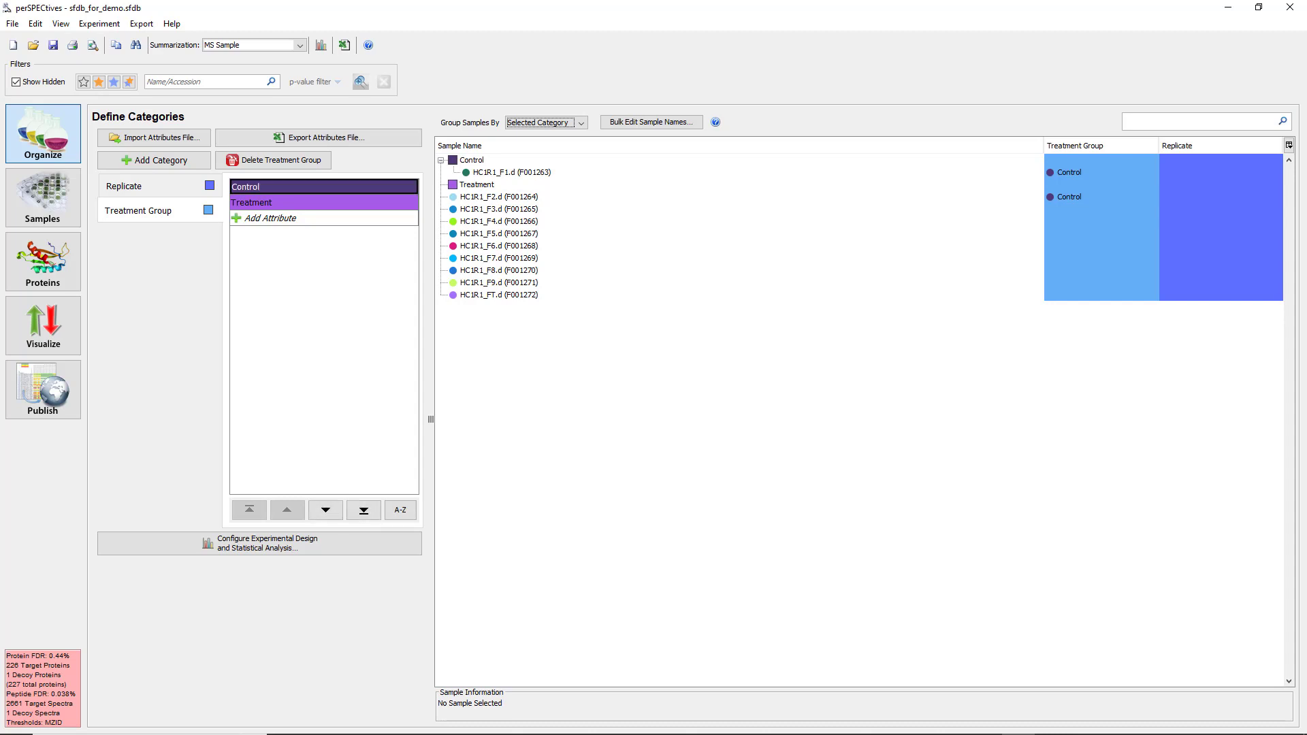
{"action": "left_click_drag", "start_coordinate": [324, 187], "coordinate": [499, 209]}
{"action": "left_click_drag", "start_coordinate": [324, 187], "coordinate": [499, 222]}
{"action": "left_click_drag", "start_coordinate": [324, 187], "coordinate": [499, 233]}
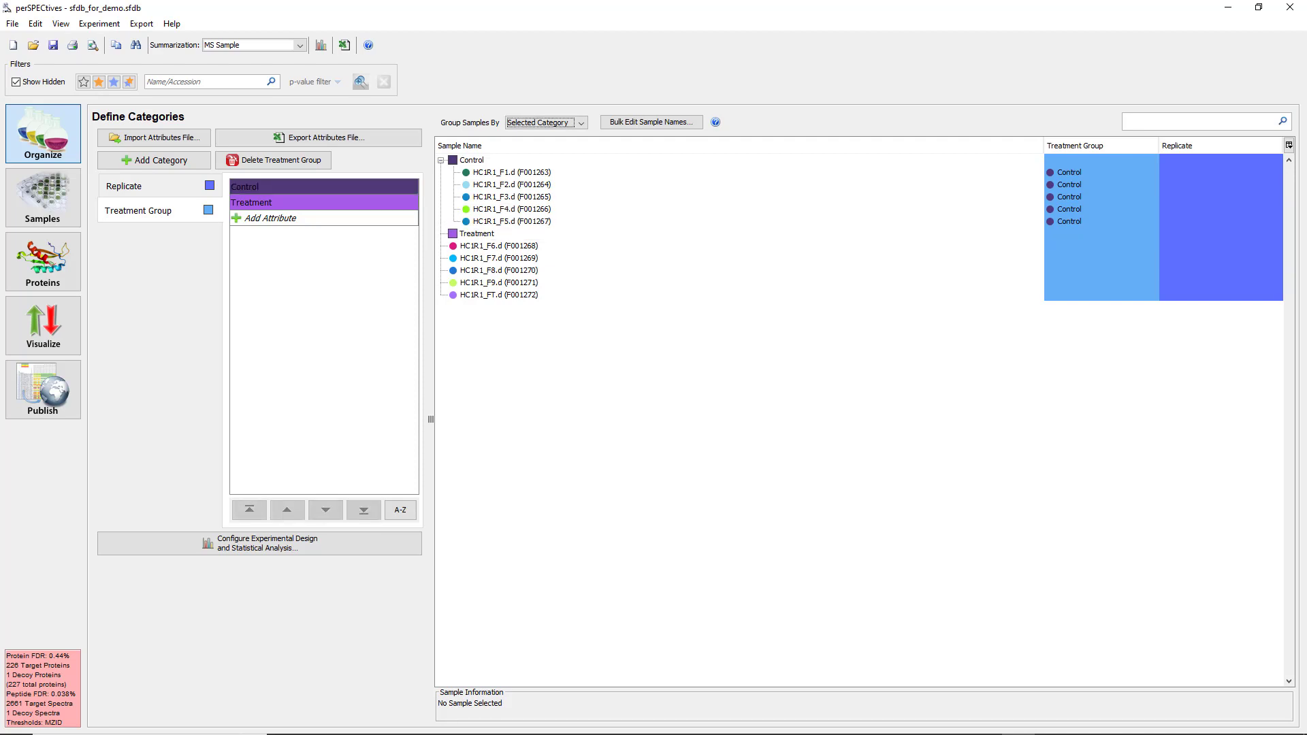
Assign the Treatment attribute of Treatment Group to samples HC1R1_F6.d through HC1R1_FT.d all at once.
{"action": "left_click", "coordinate": [499, 246]}
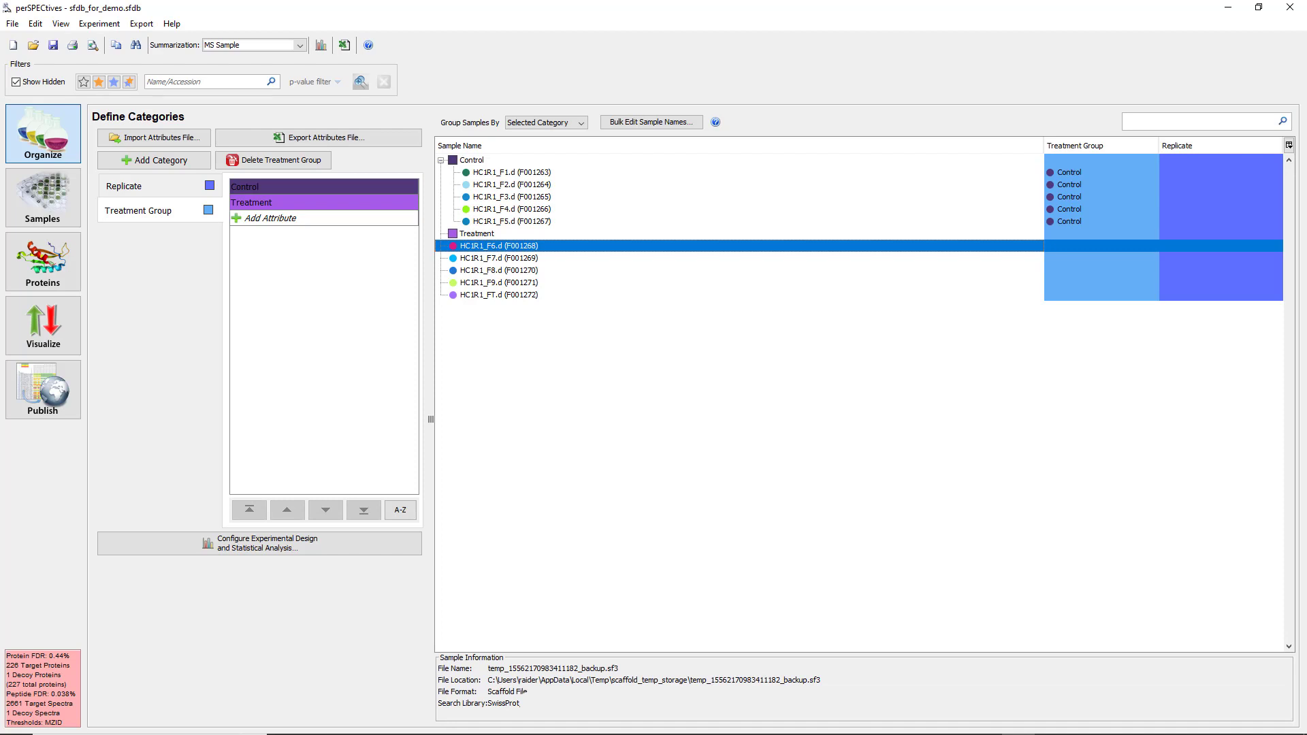
{"action": "left_click", "coordinate": [499, 295], "text": "shift"}
{"action": "right_click", "coordinate": [545, 275]}
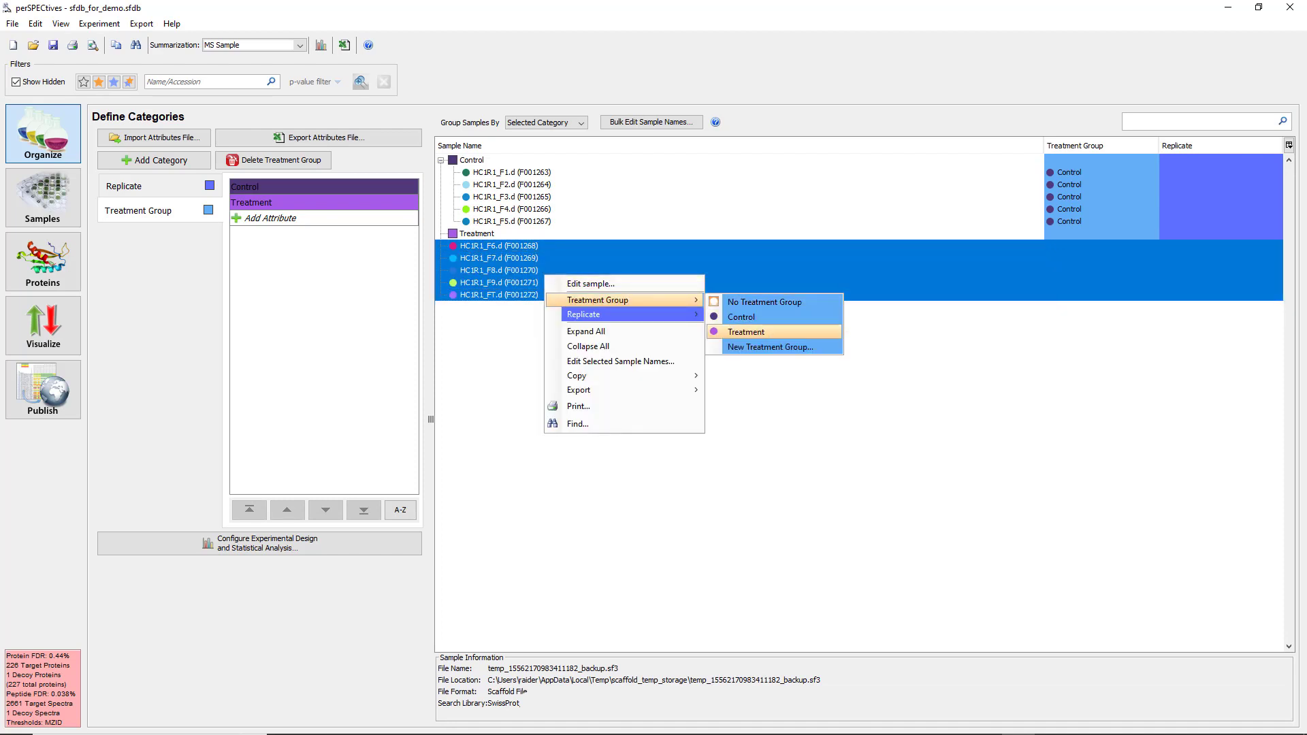
{"action": "left_click", "coordinate": [746, 332]}
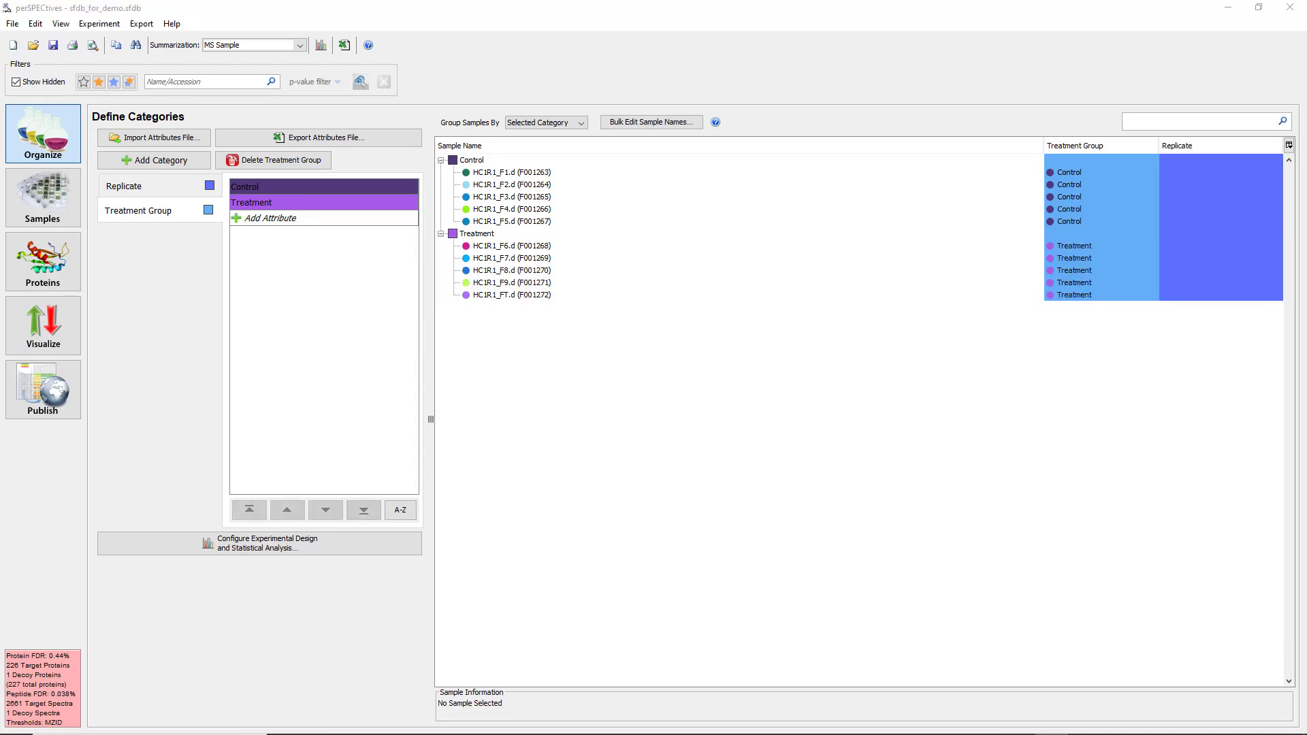
Look over the options for grouping the samples and open the bulk editor for sample names.
{"action": "left_click", "coordinate": [547, 123]}
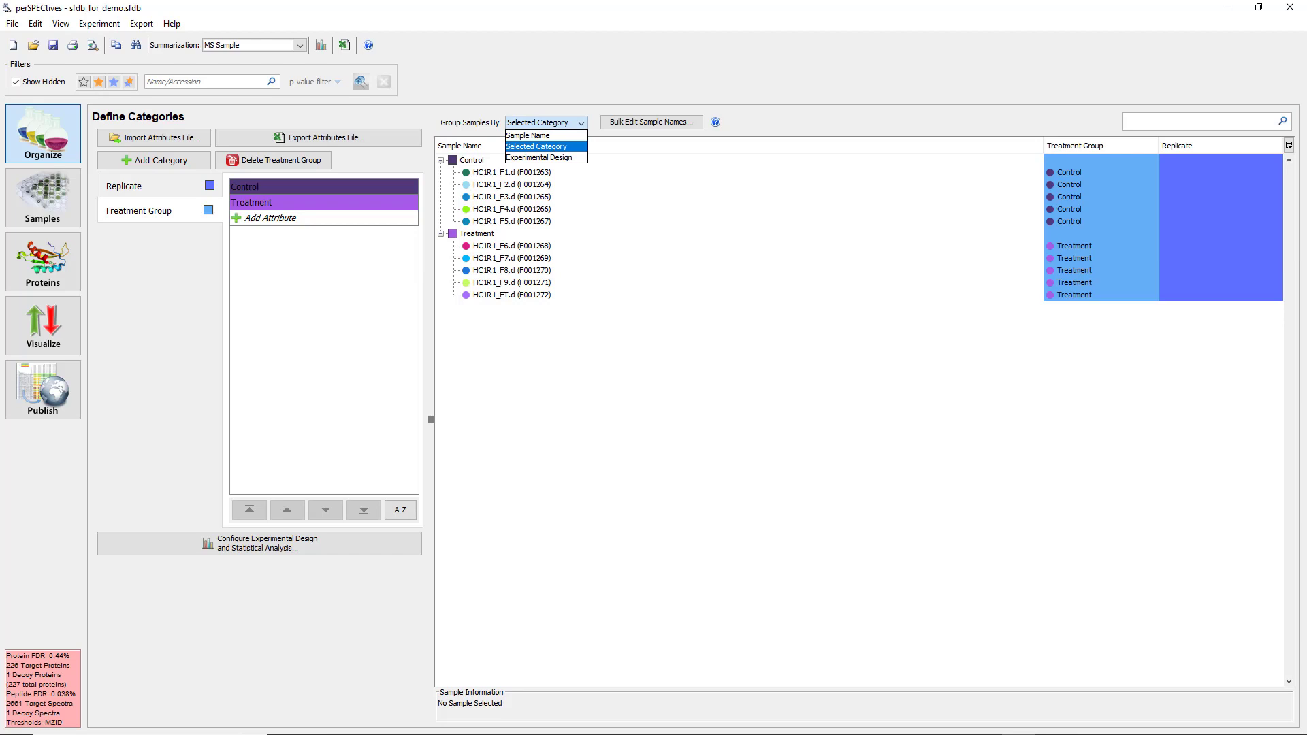
{"action": "key", "text": "Down"}
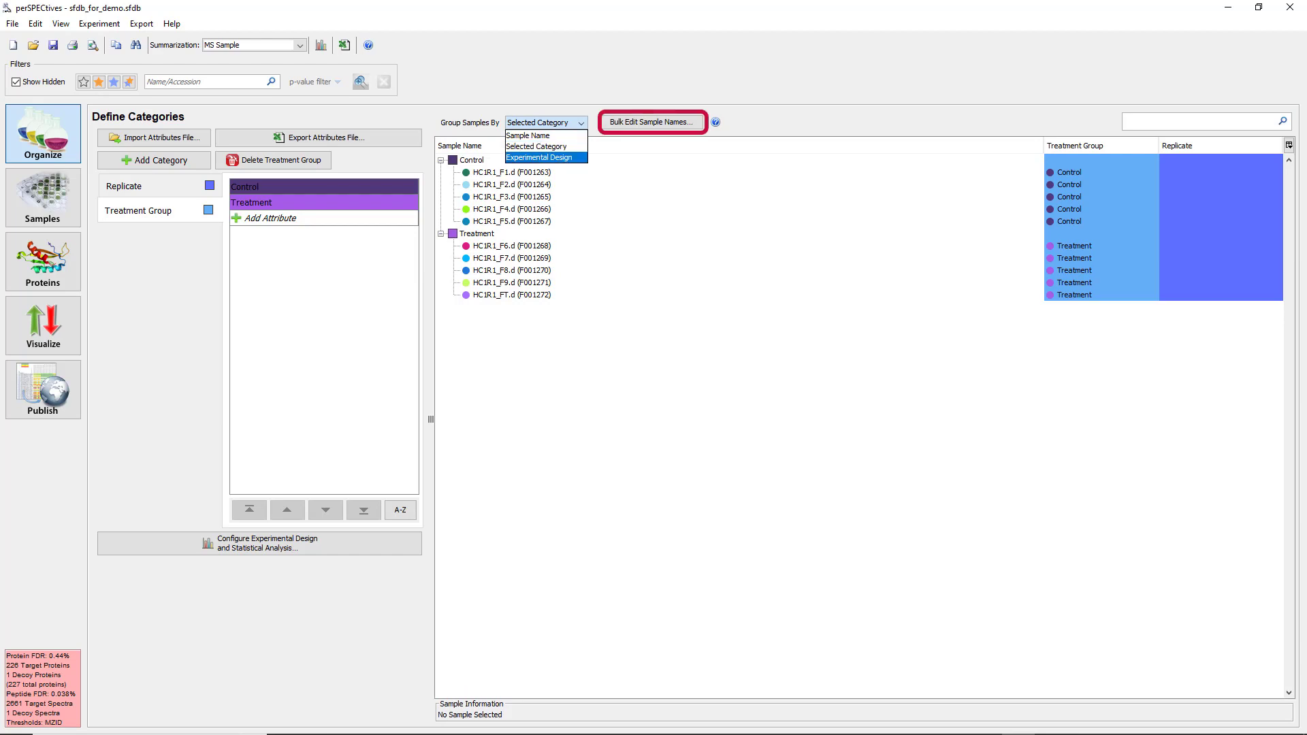
{"action": "key", "text": "Escape"}
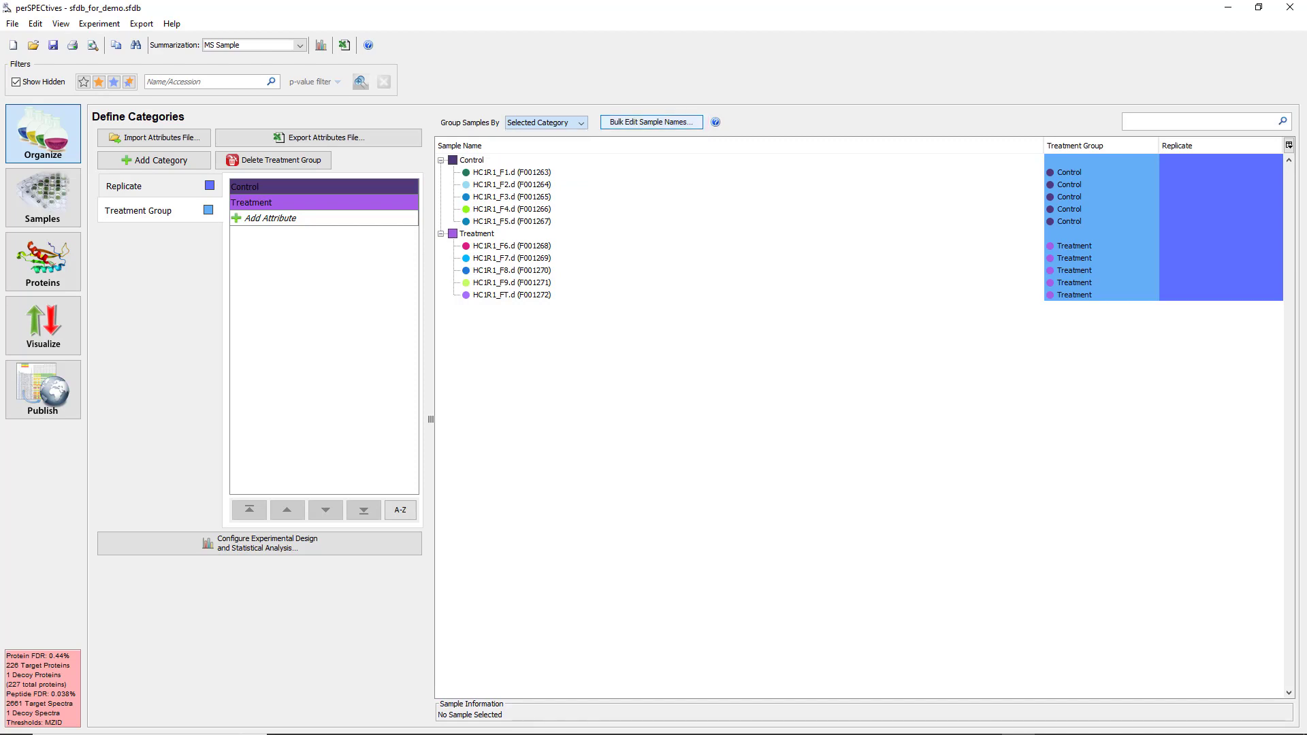
{"action": "left_click", "coordinate": [652, 123]}
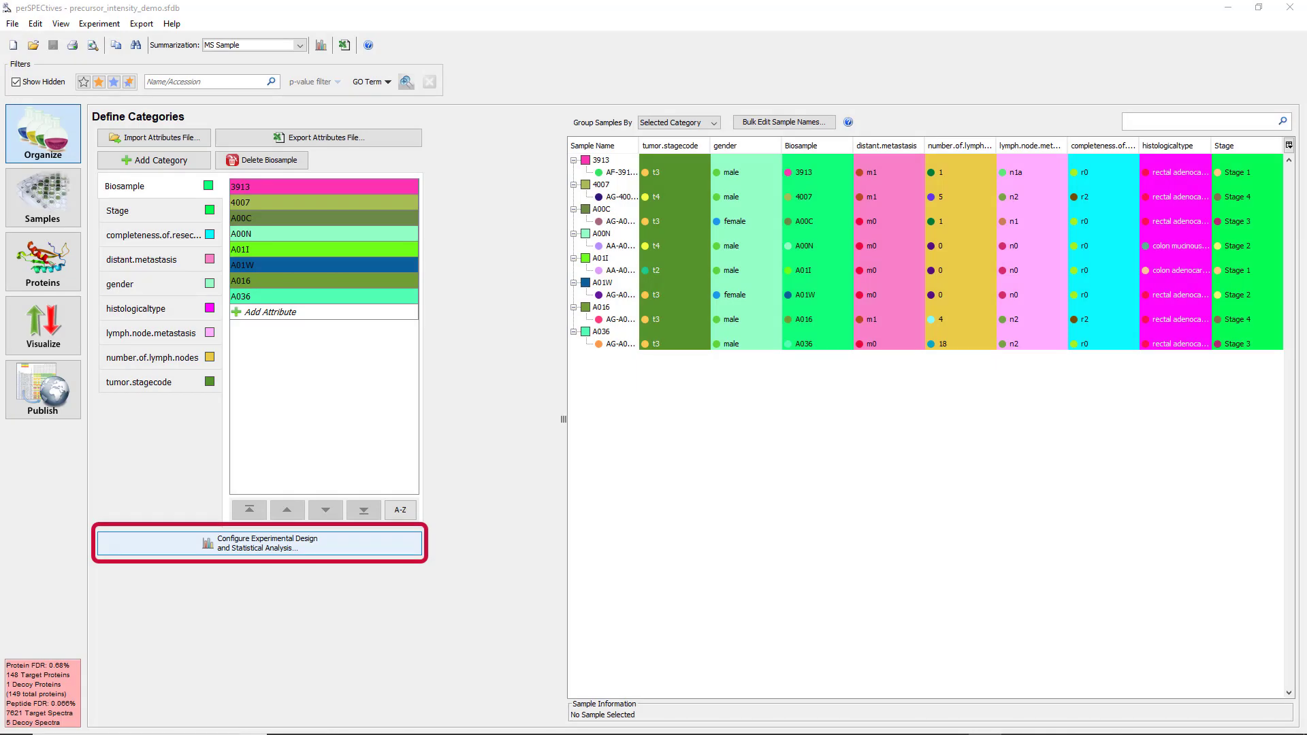
Clear the summarization hierarchy in the experimental design configuration, view the Two-Way Design layout and return to the Basic Design.
{"action": "left_click", "coordinate": [259, 544]}
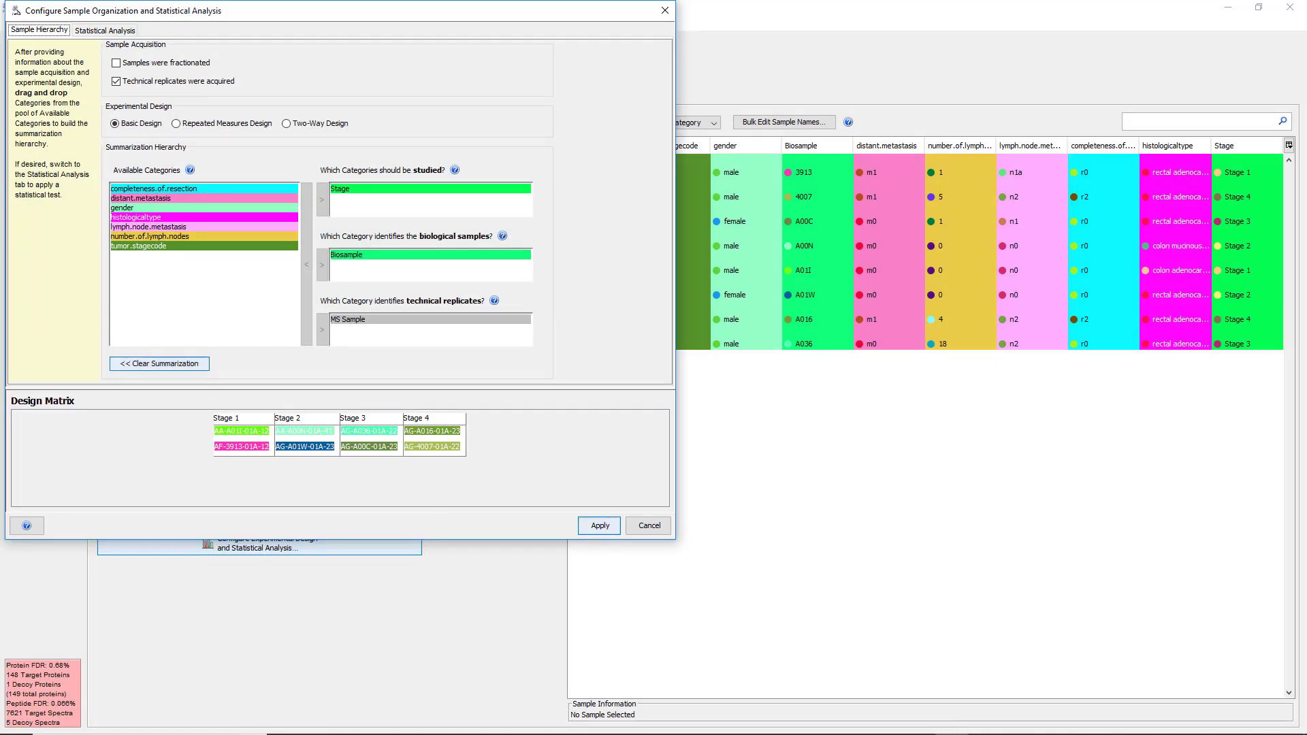
{"action": "left_click", "coordinate": [159, 364]}
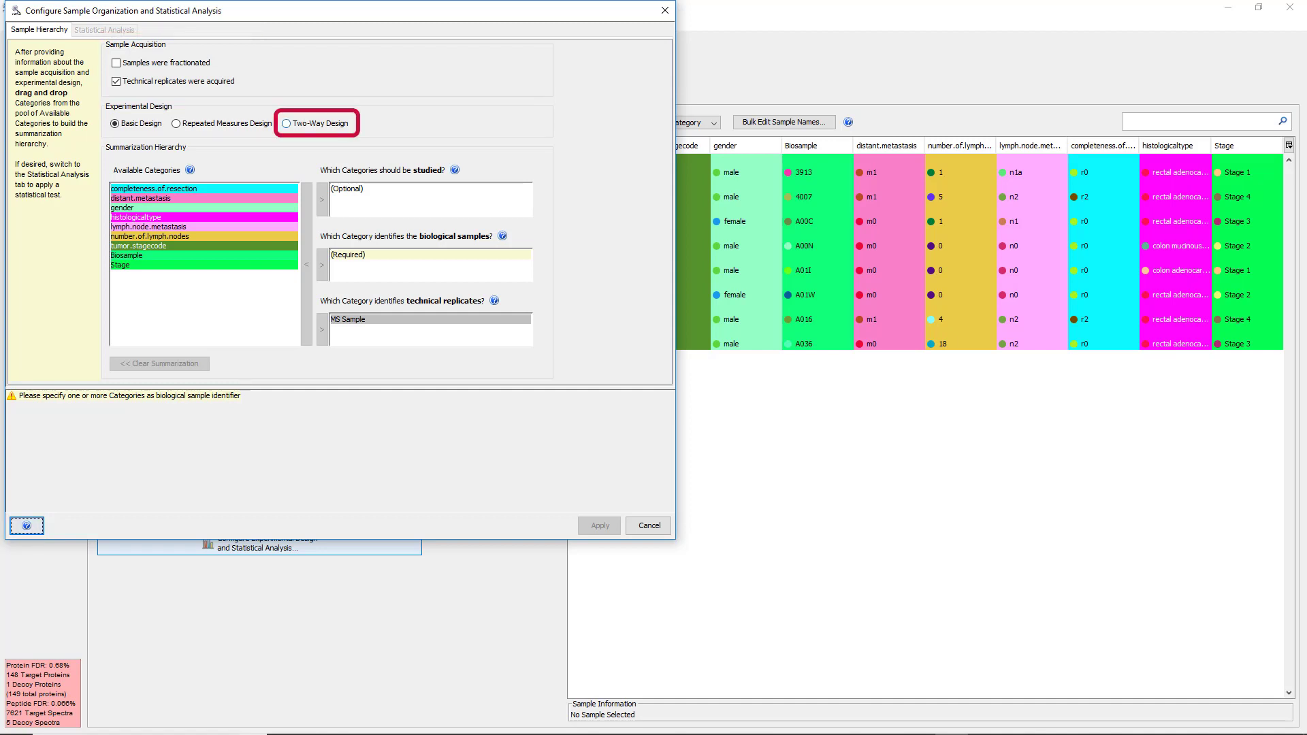
{"action": "left_click", "coordinate": [286, 123]}
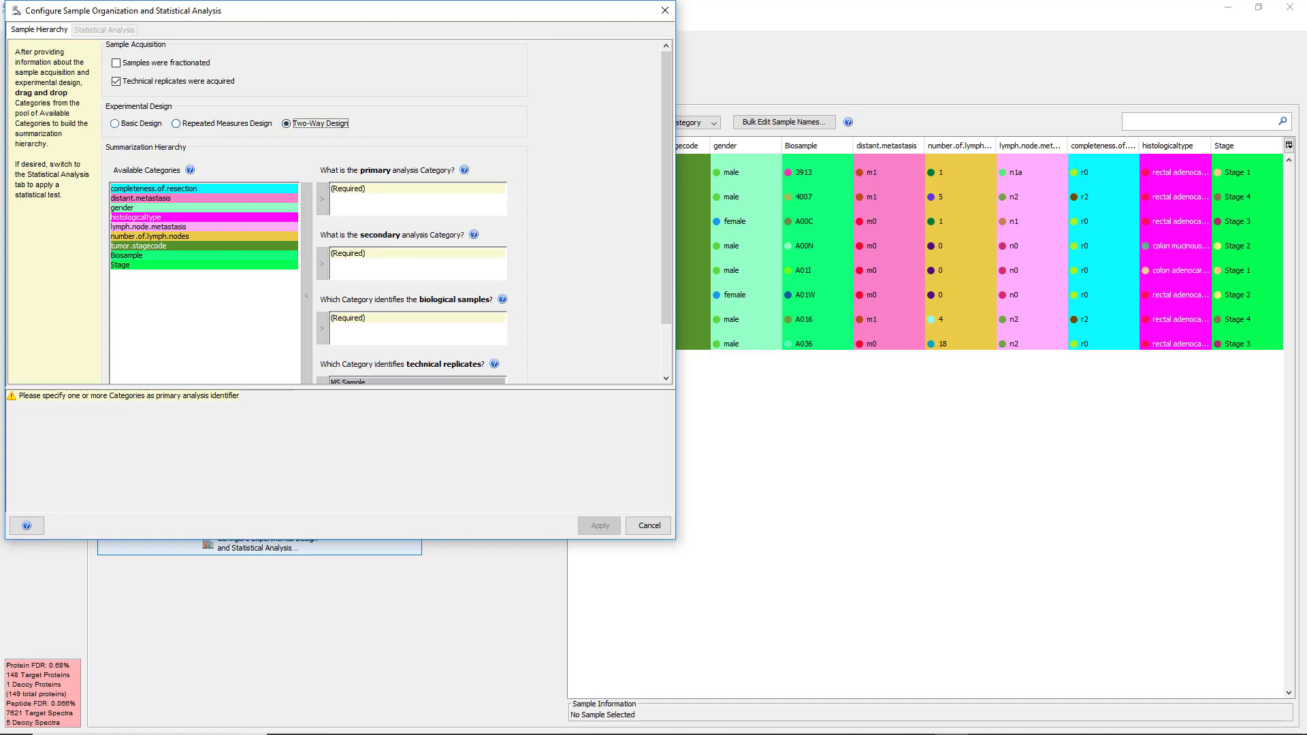
{"action": "left_click", "coordinate": [115, 123]}
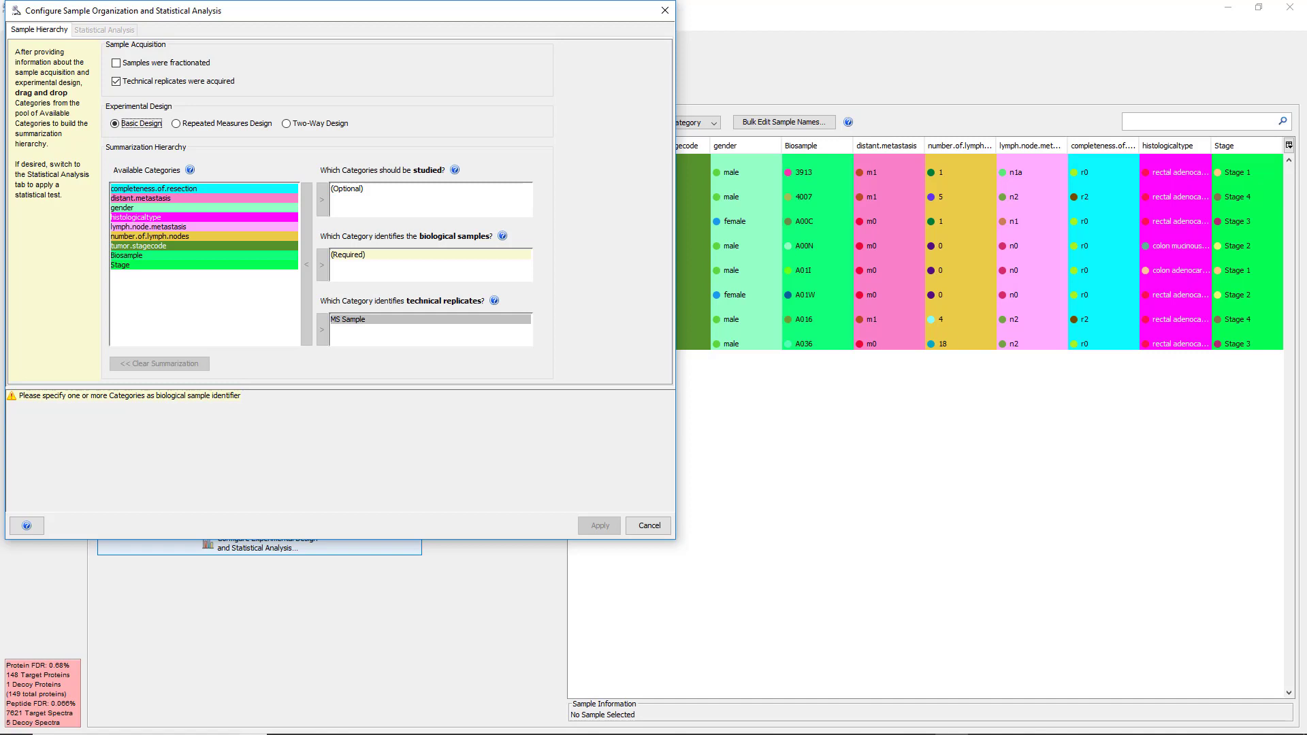
Assign Stage as the category to study and Biosample as the category identifying the biological samples.
{"action": "left_click_drag", "start_coordinate": [141, 264], "coordinate": [367, 194]}
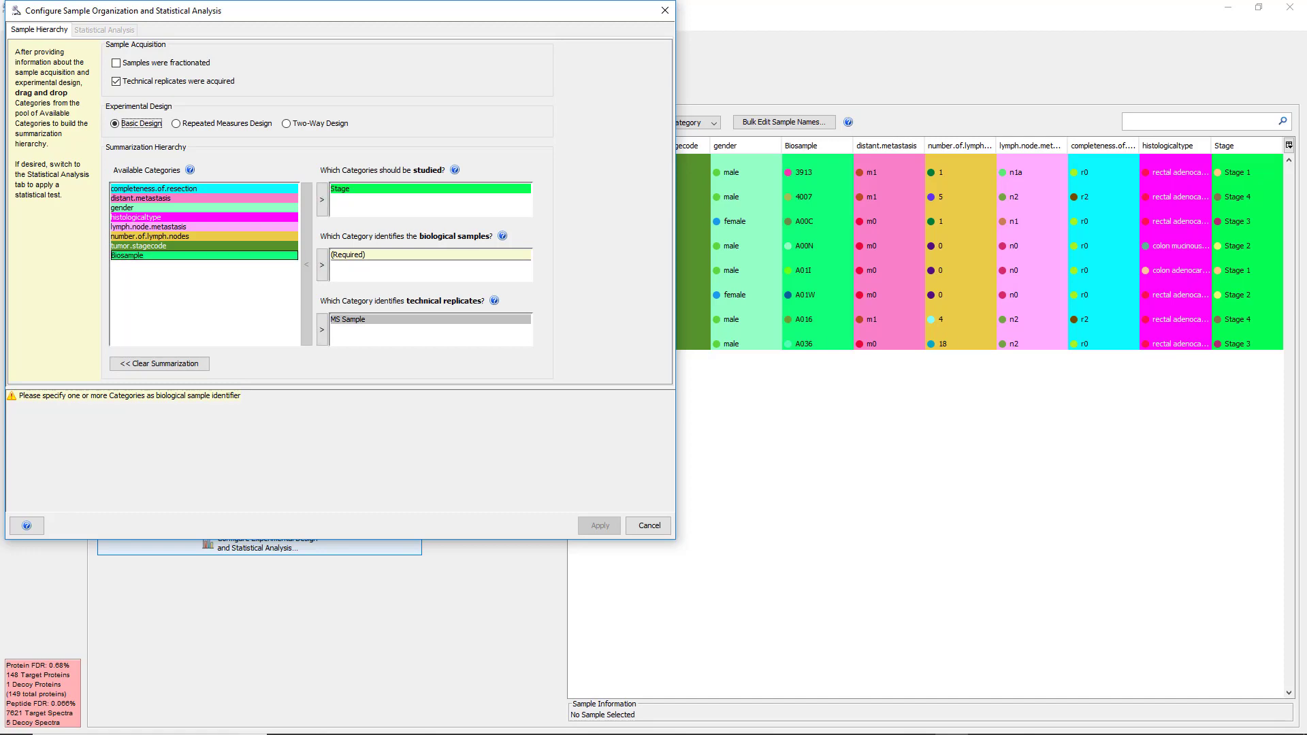
{"action": "left_click_drag", "start_coordinate": [136, 256], "coordinate": [354, 262]}
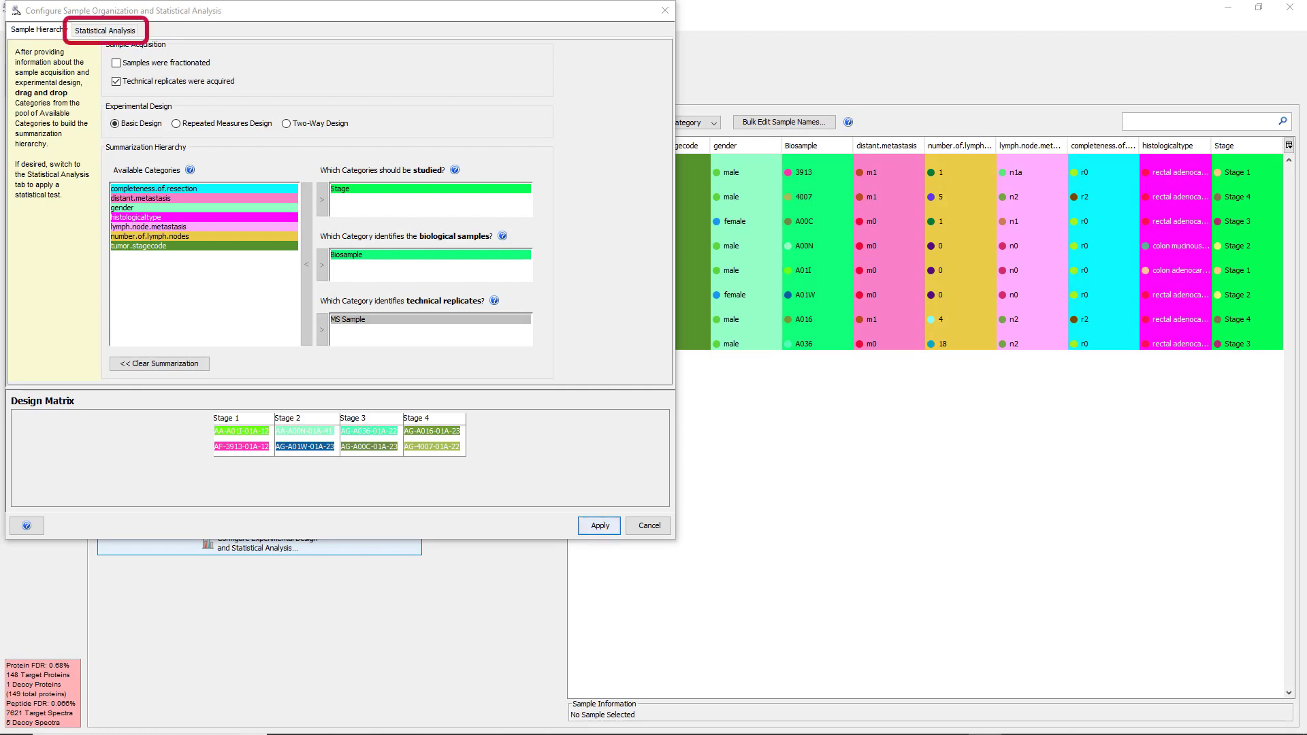
Apply an ANOVA / t-test with Stage 3 and Stage 4 excluded from the design matrix, and open the Samples view.
{"action": "left_click", "coordinate": [105, 30]}
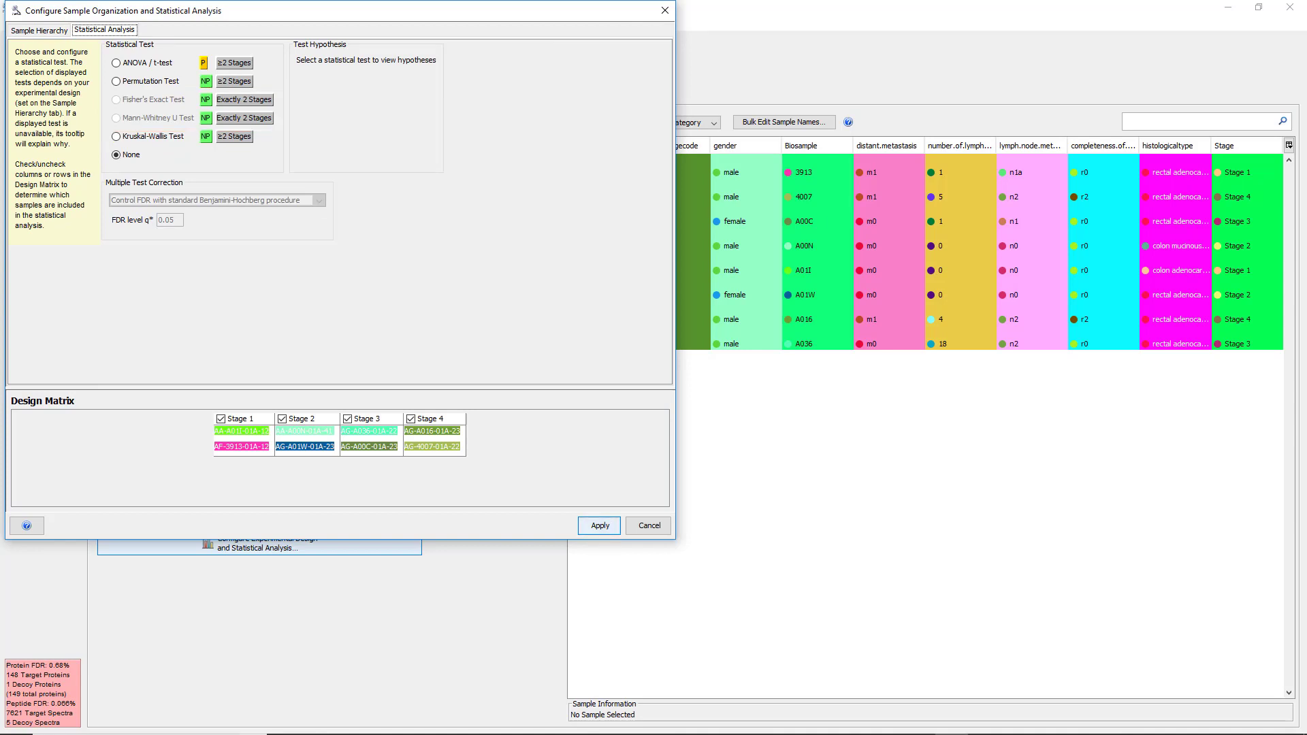
{"action": "left_click", "coordinate": [117, 63]}
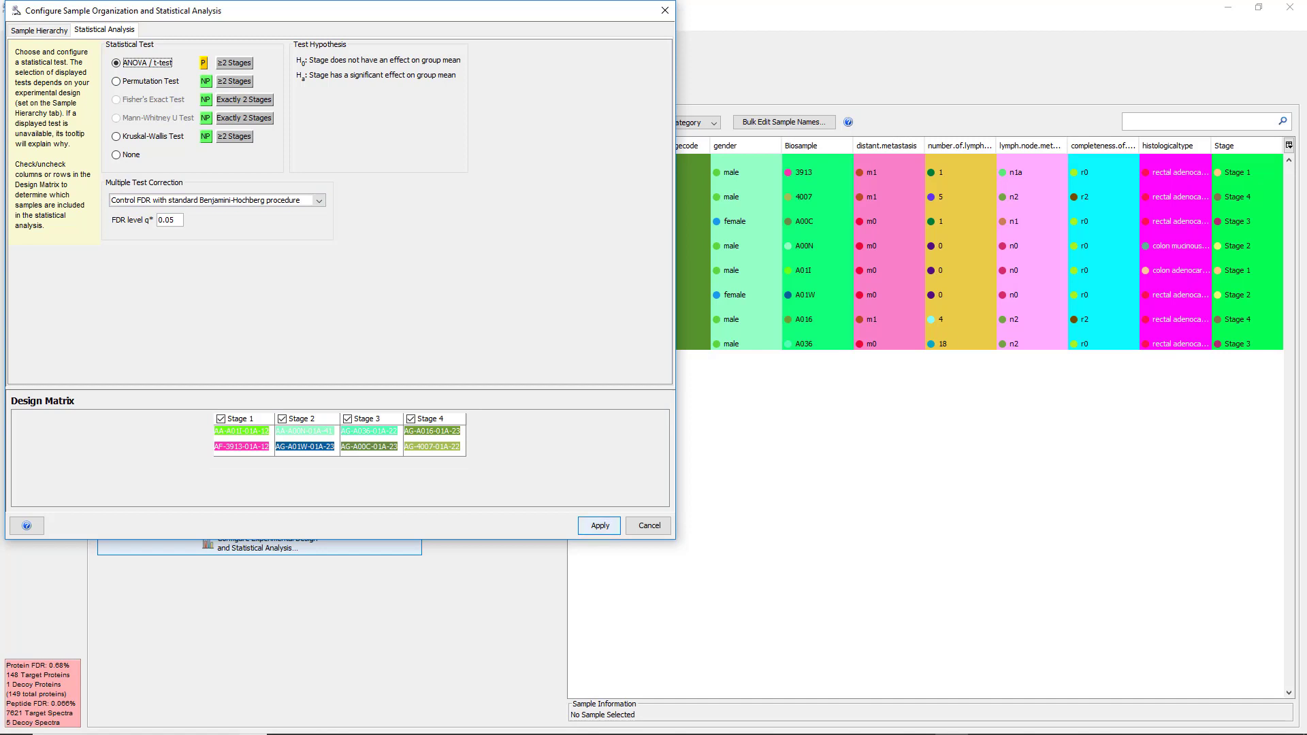
{"action": "left_click", "coordinate": [347, 420]}
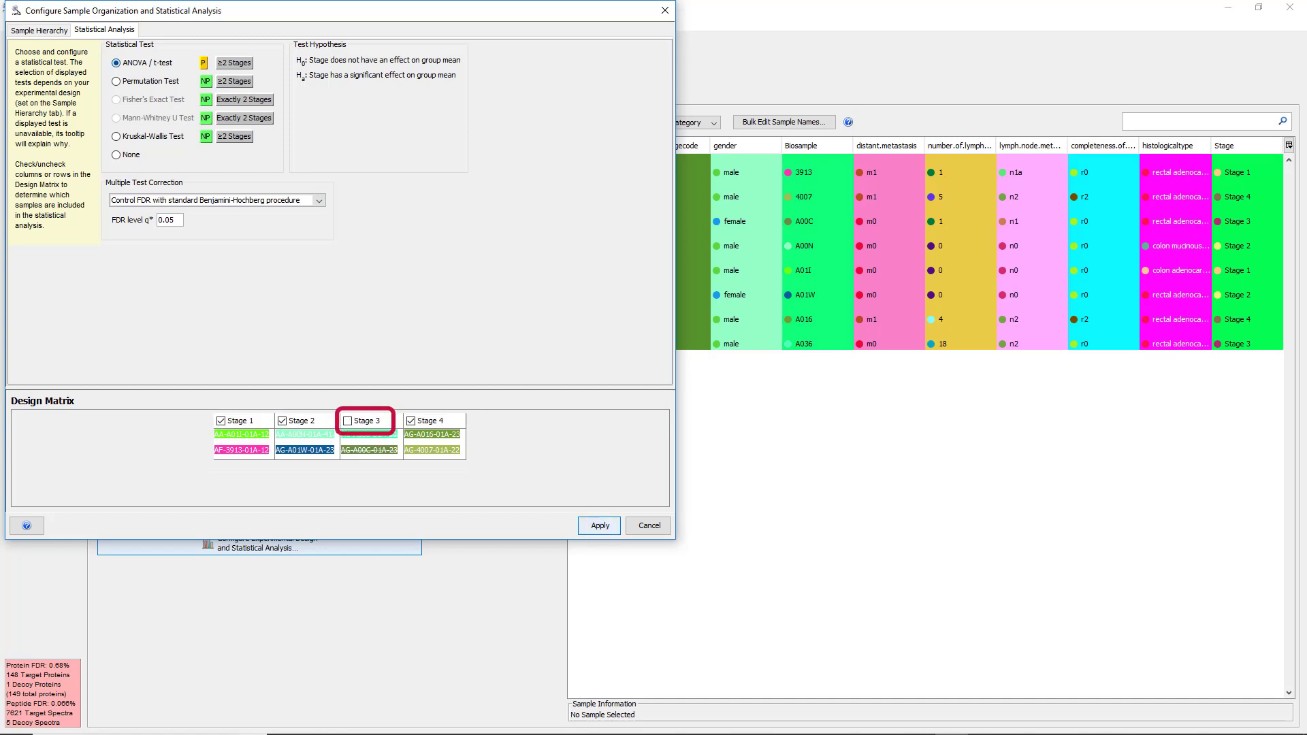
{"action": "left_click", "coordinate": [410, 421]}
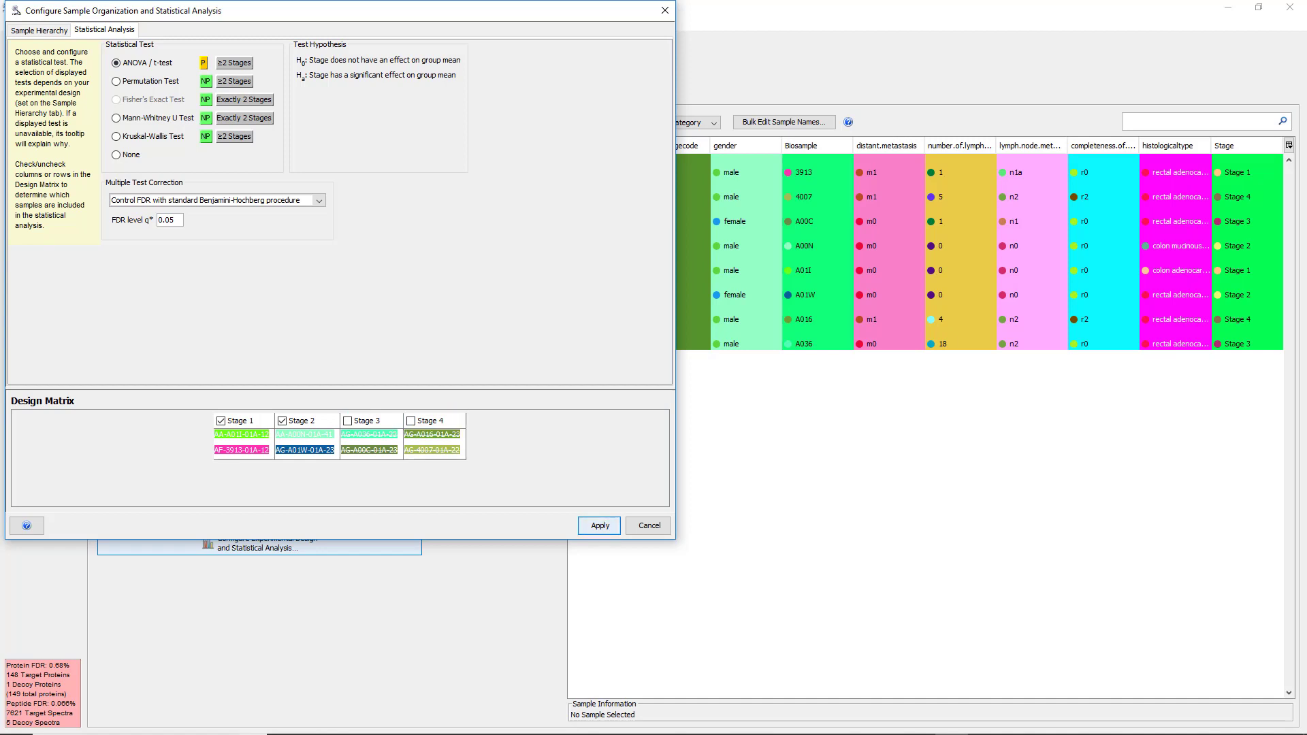
{"action": "left_click", "coordinate": [600, 525]}
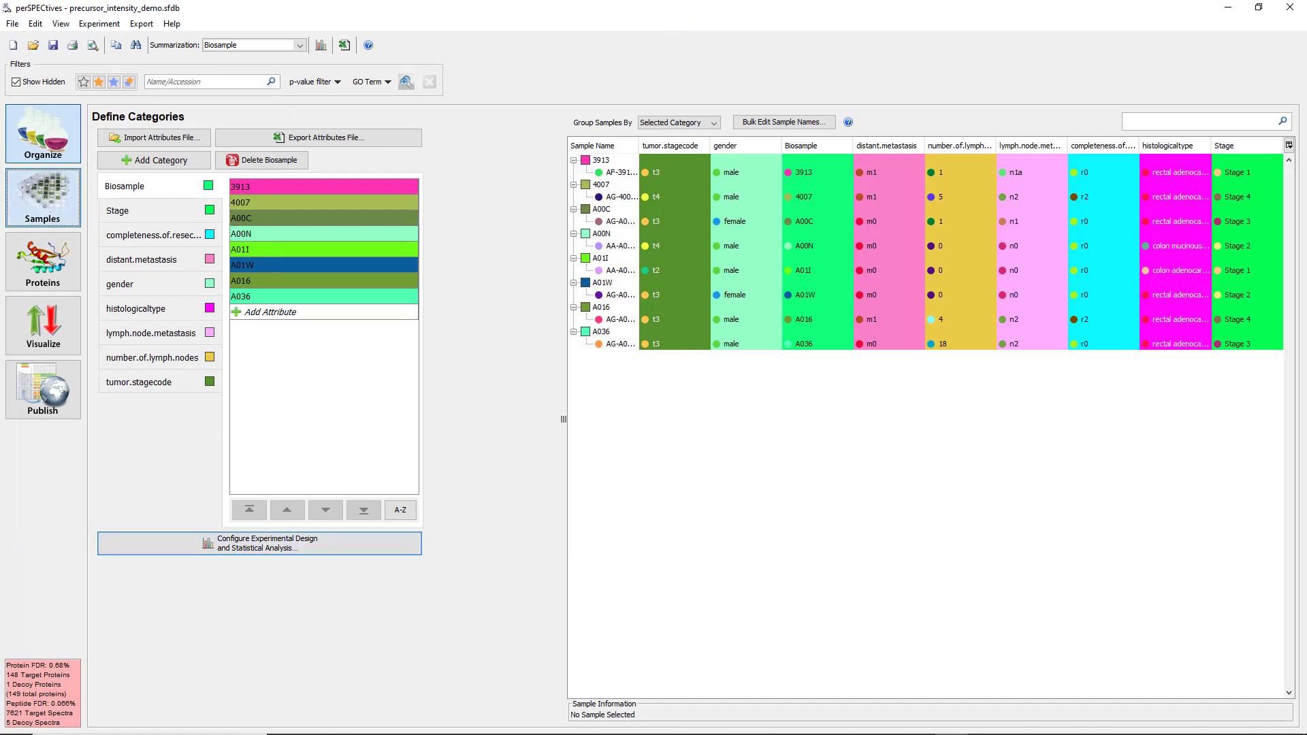
{"action": "left_click", "coordinate": [43, 197]}
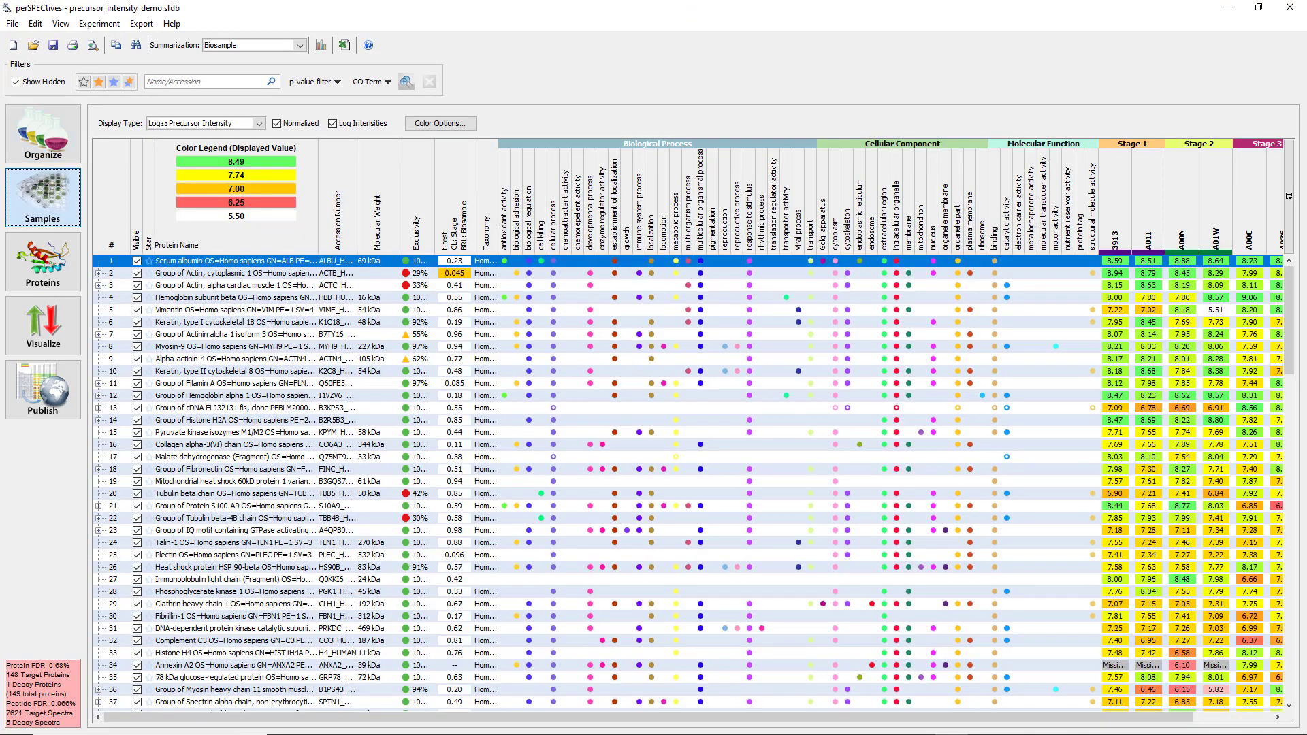